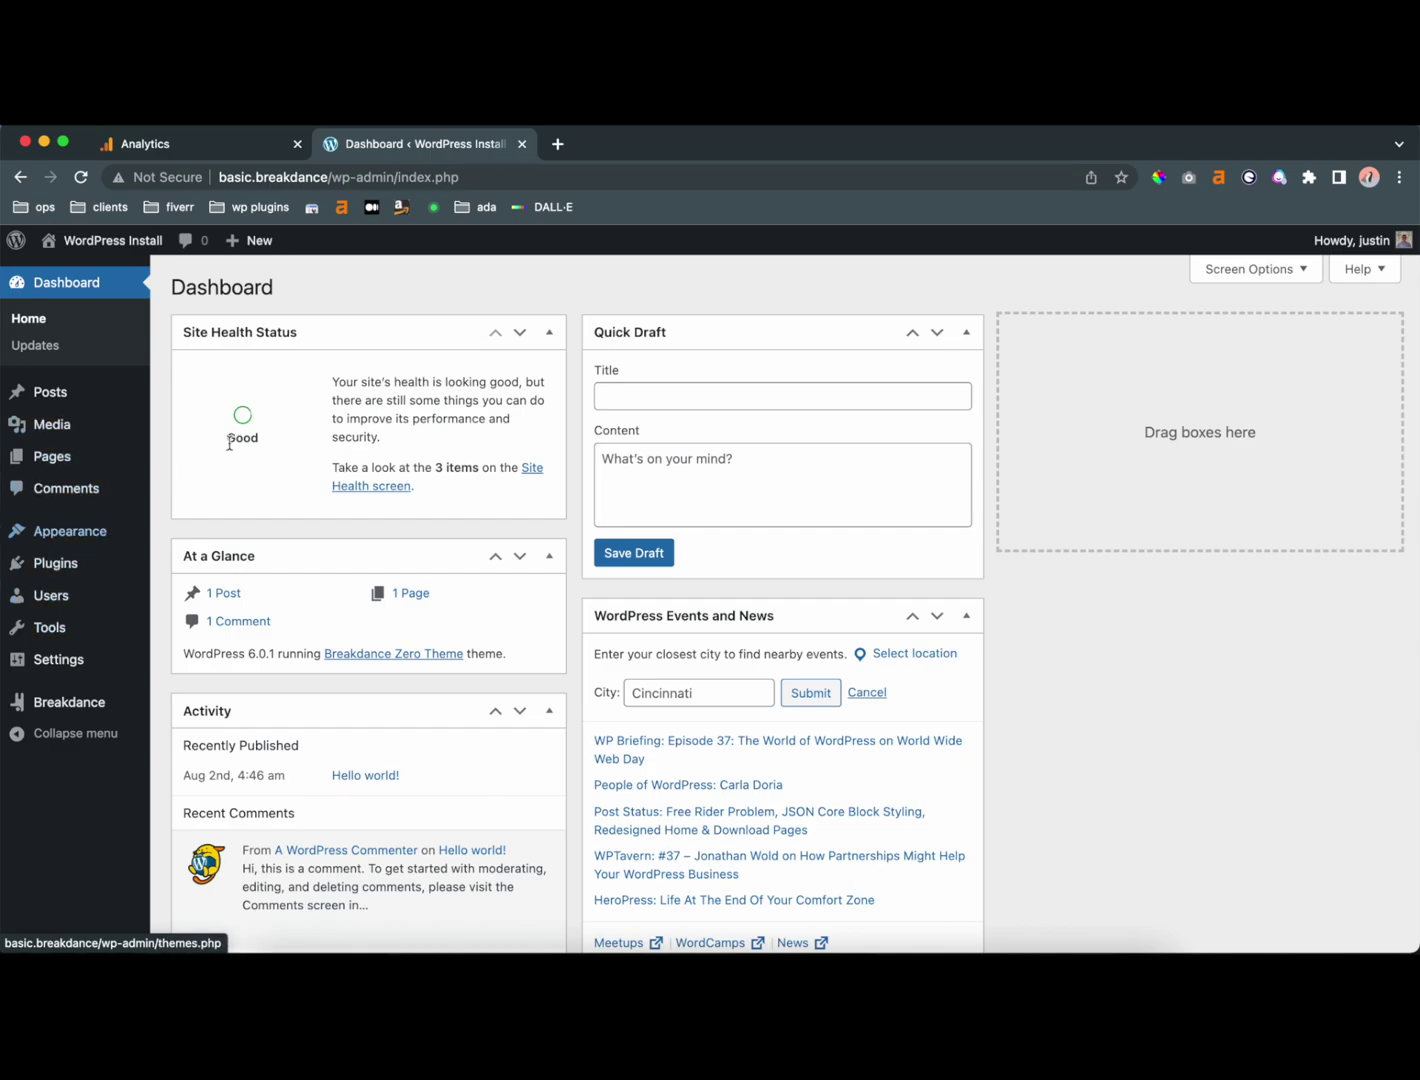
Step: Search the WordPress Add New plugins directory for 'site kit'
mouse_move(57, 580)
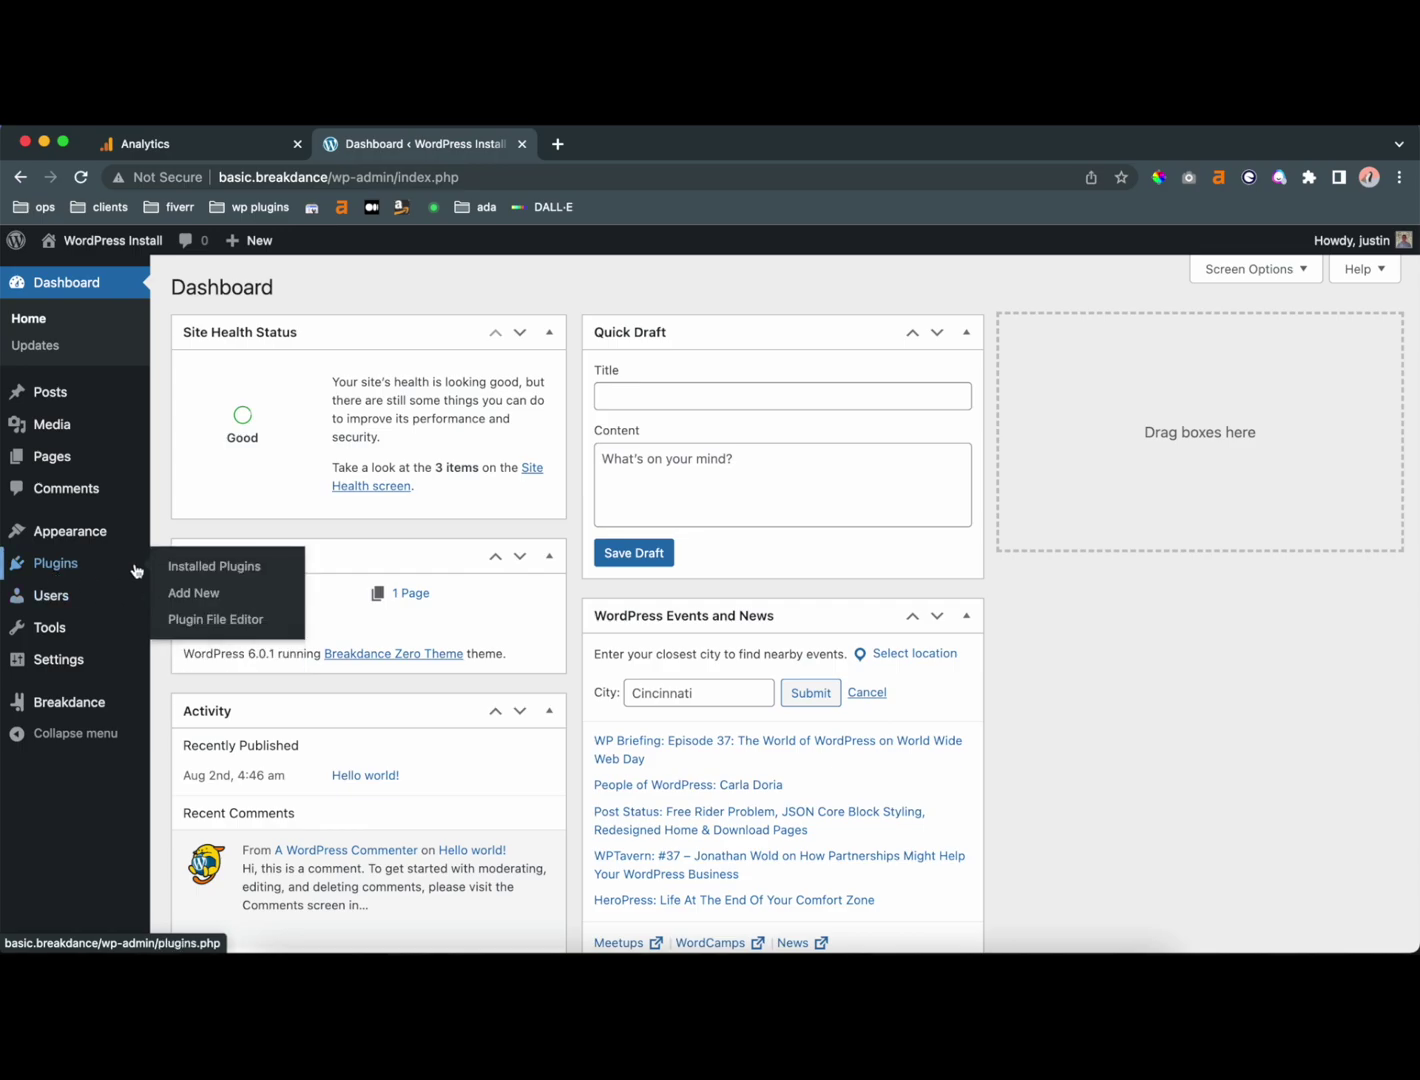
click(201, 596)
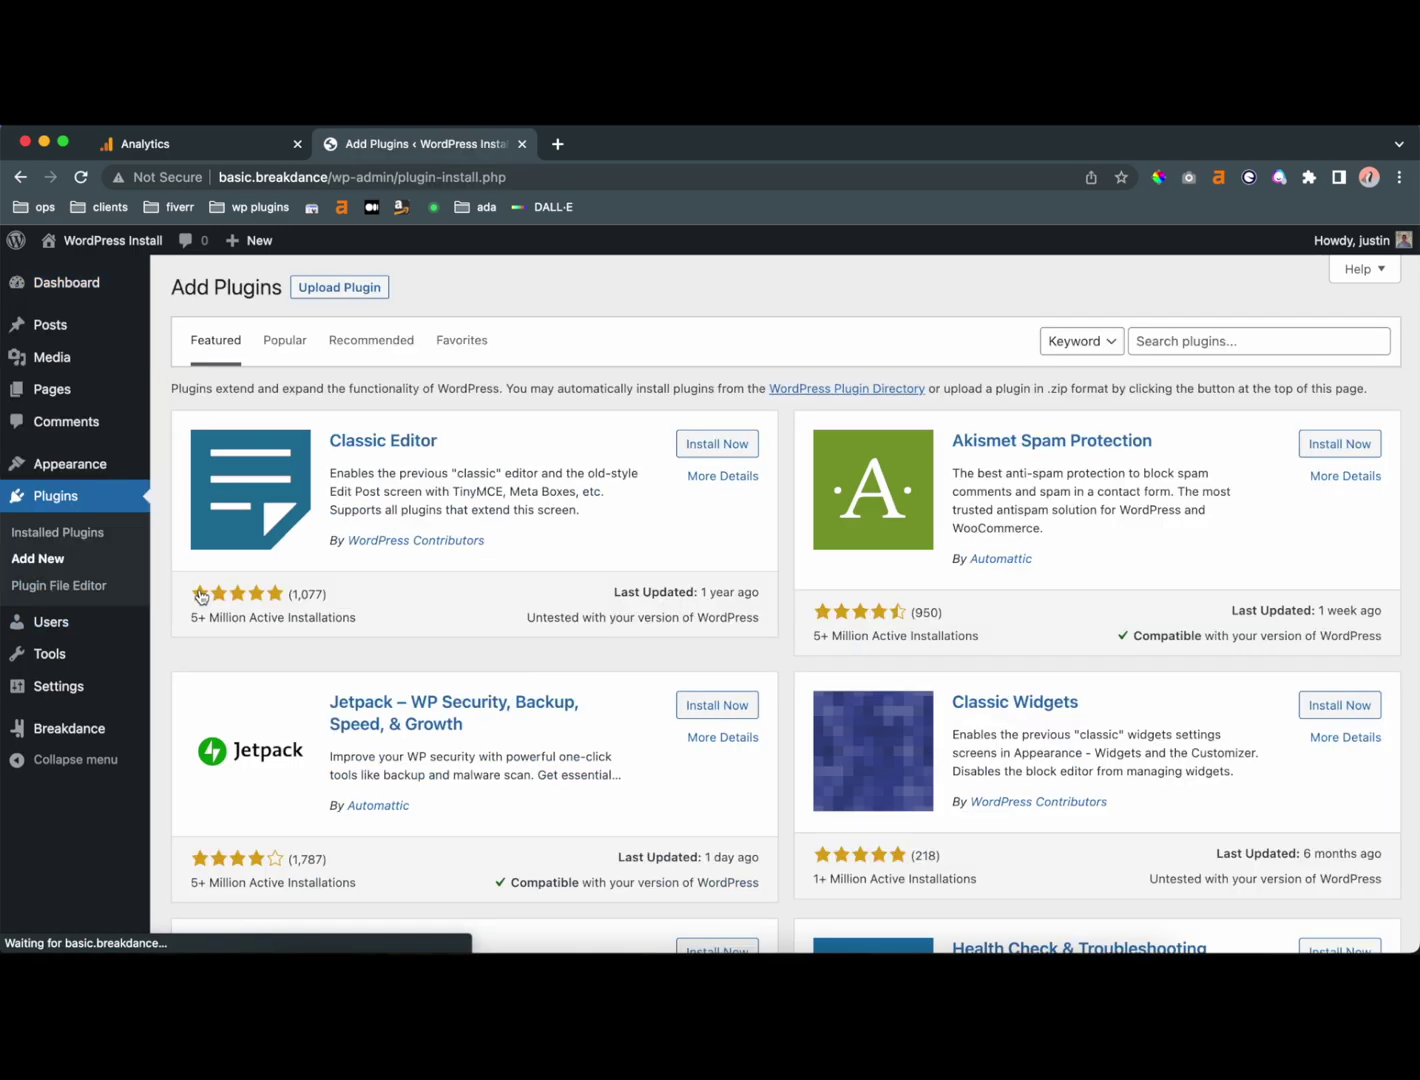
click(1225, 344)
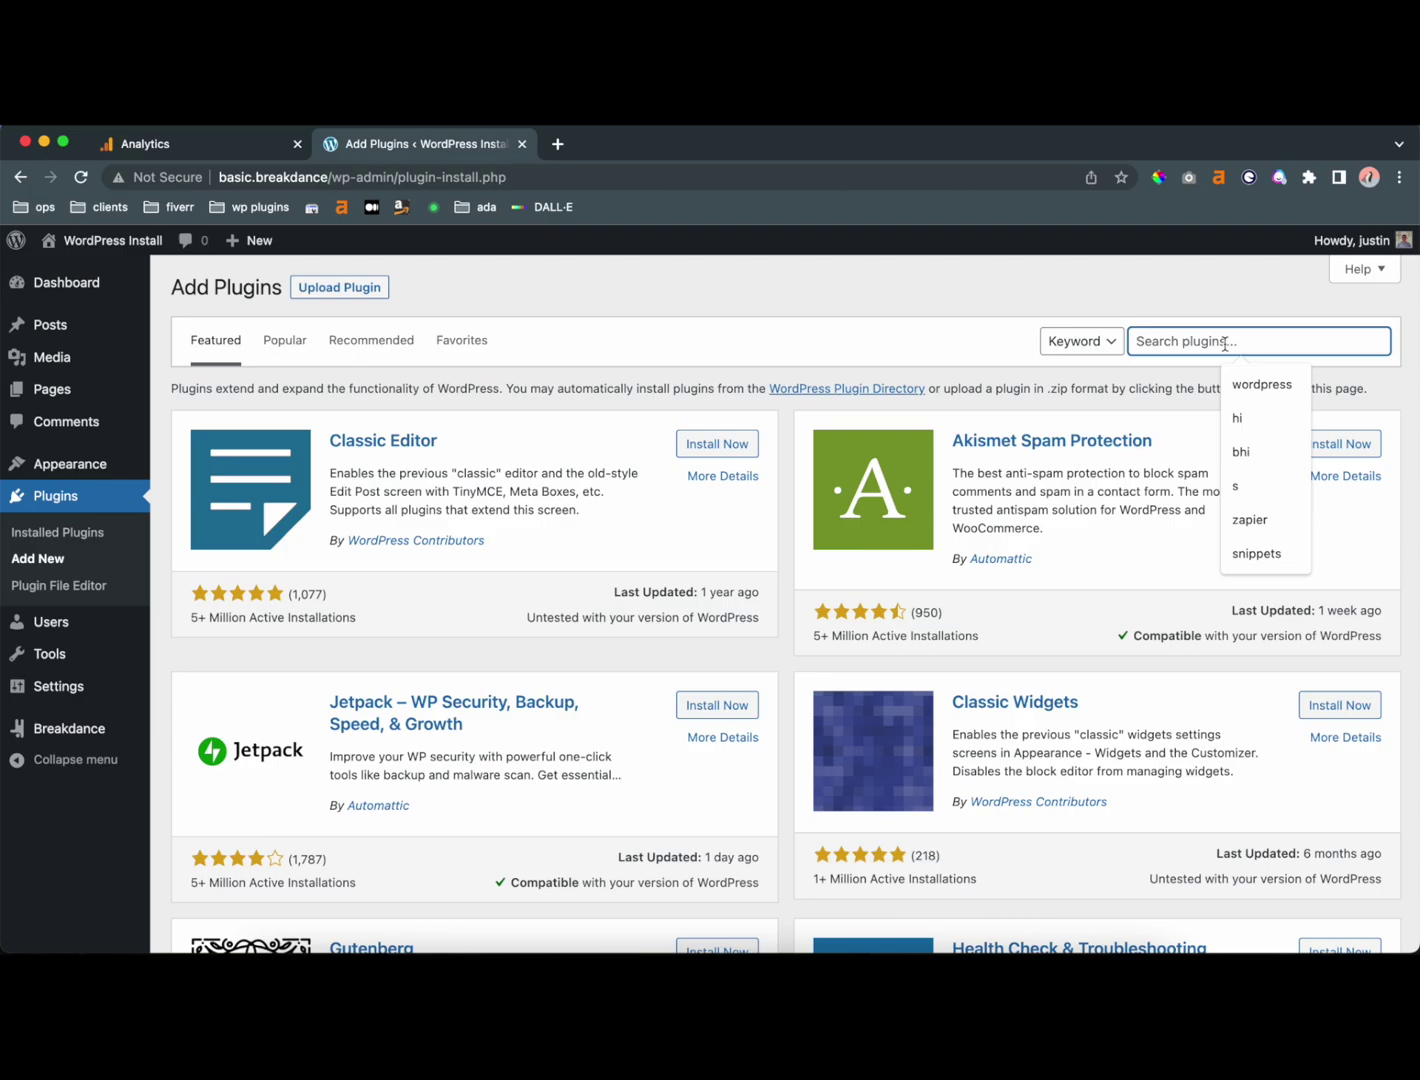
text(site )
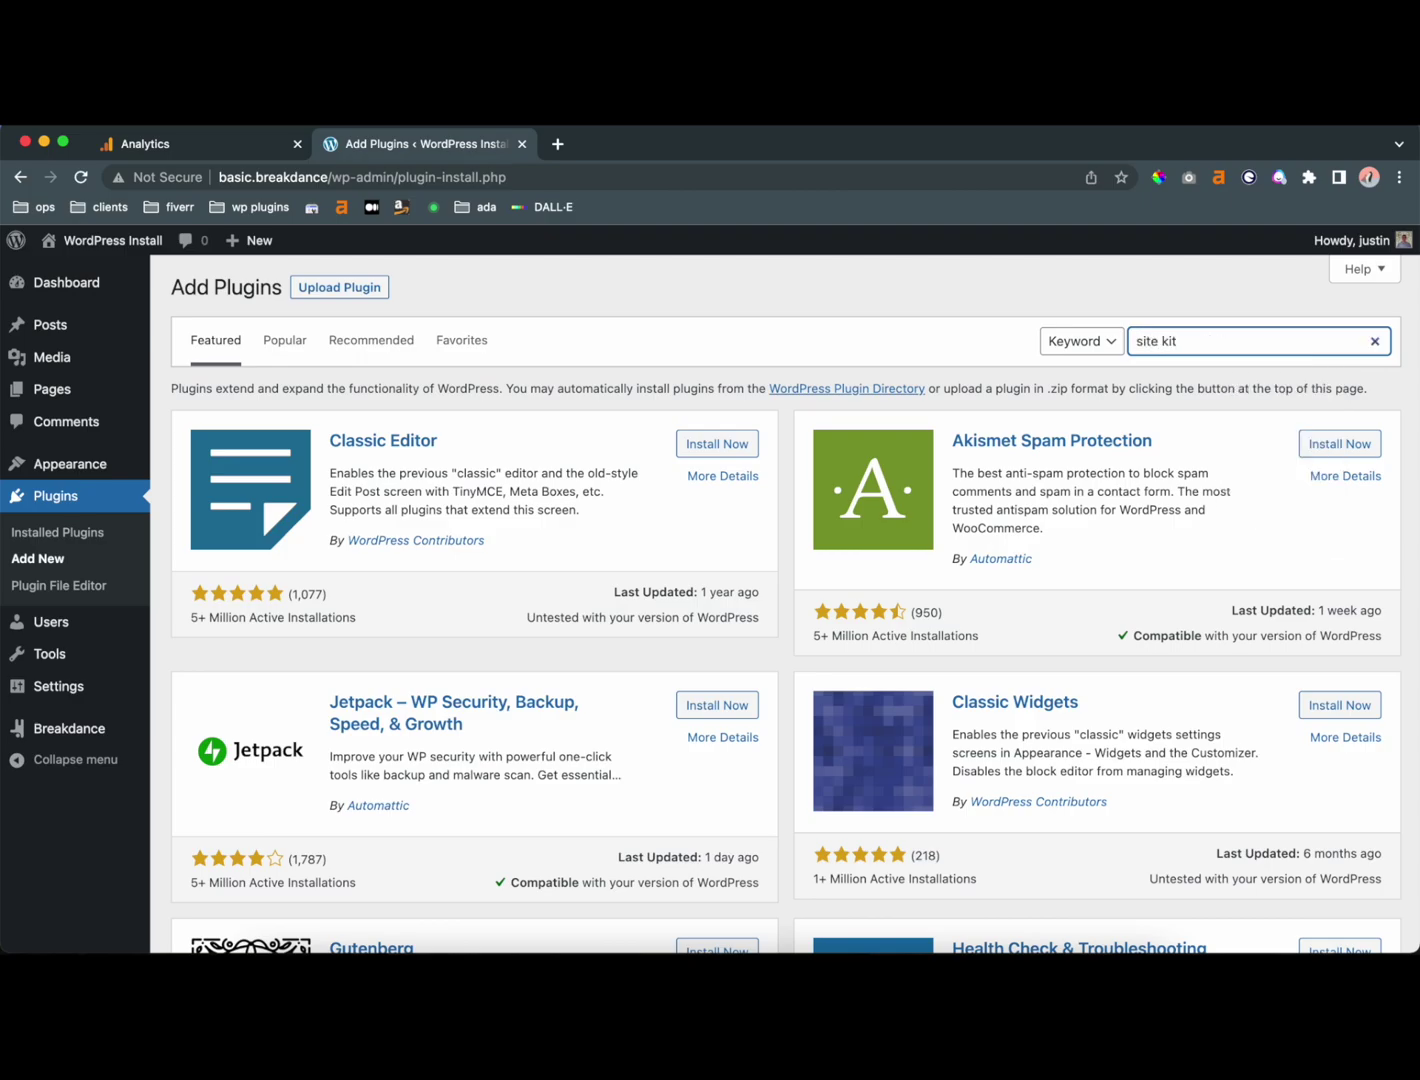
text(kit)
key(Return)
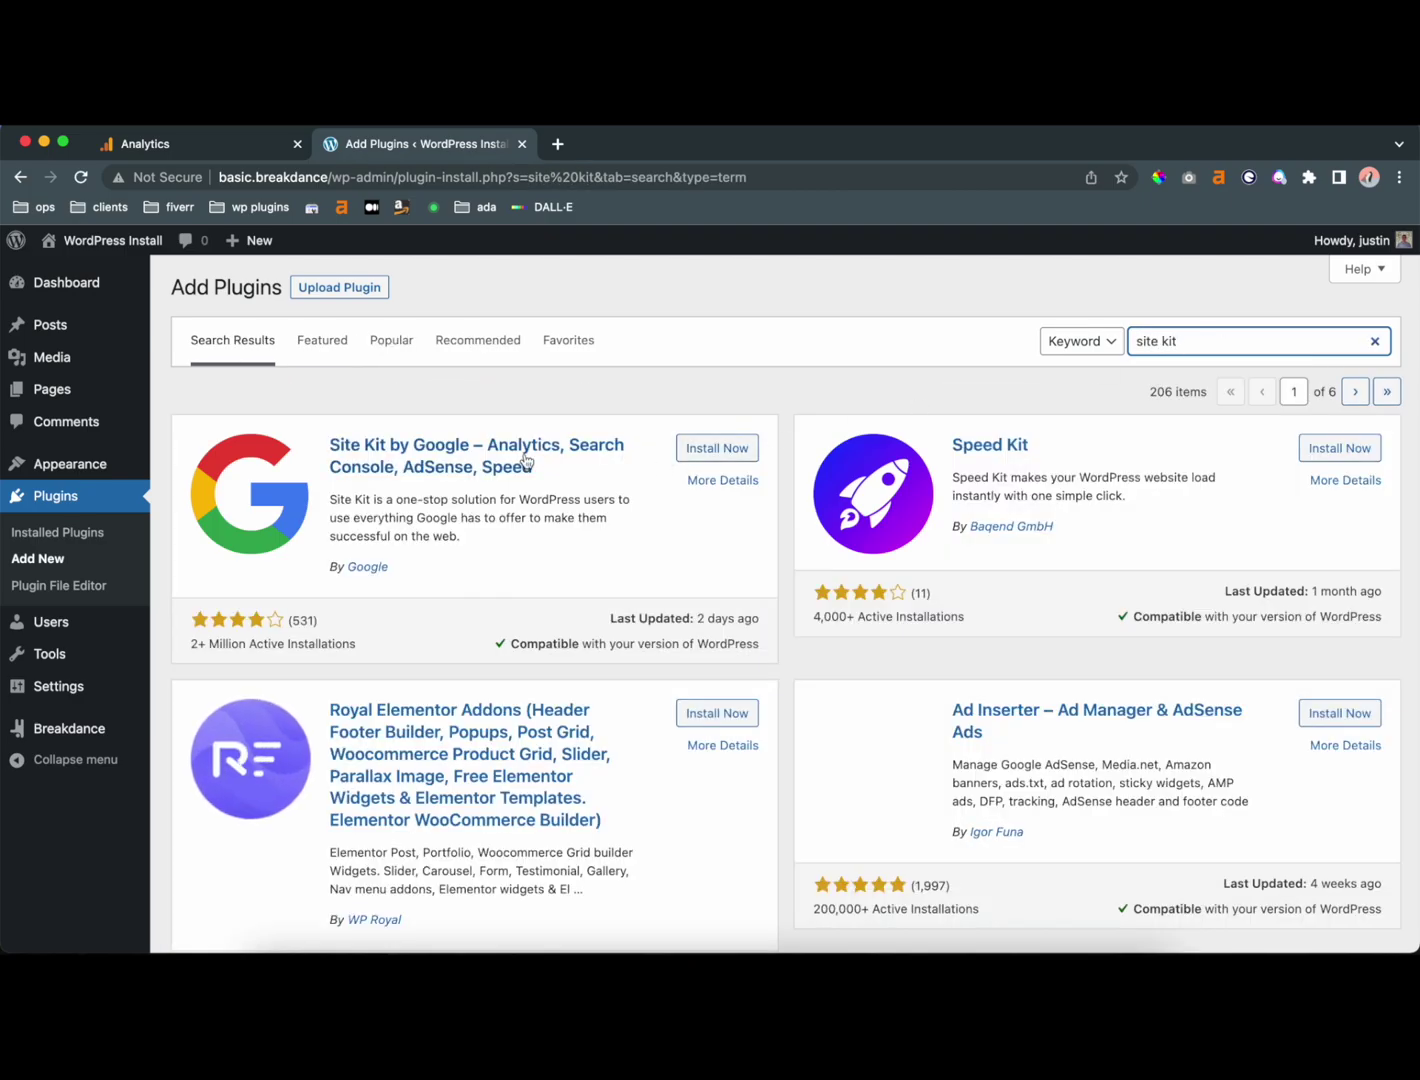
Step: Install Site Kit by Google from its details page and activate it
click(525, 458)
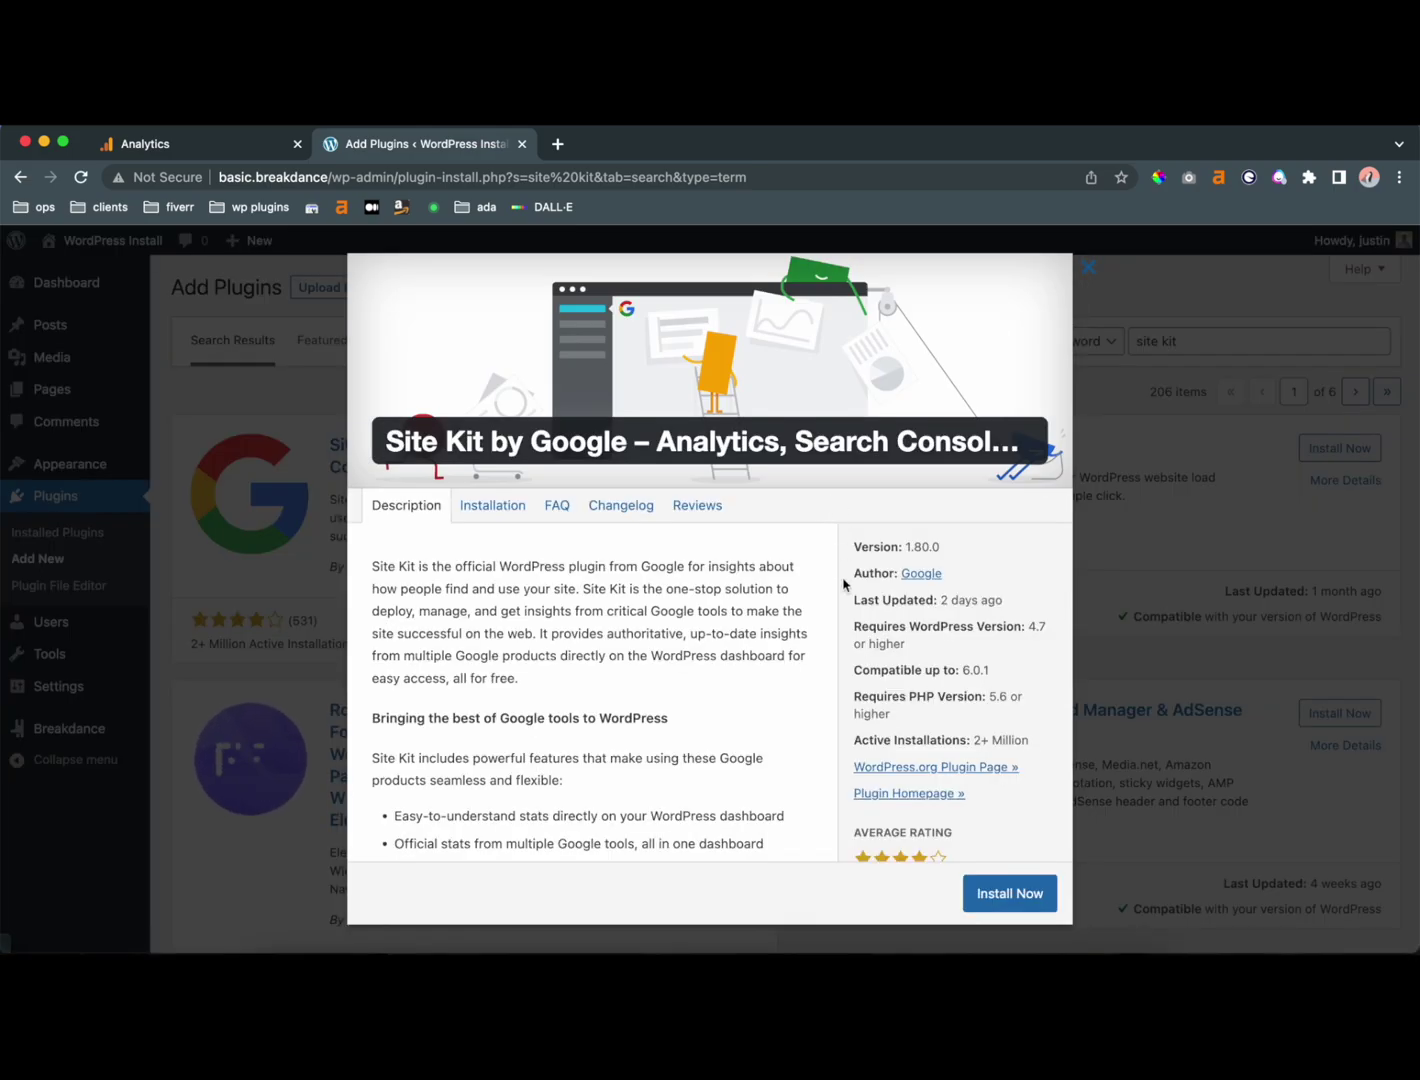
scroll(842, 583, down, 2)
click(1001, 893)
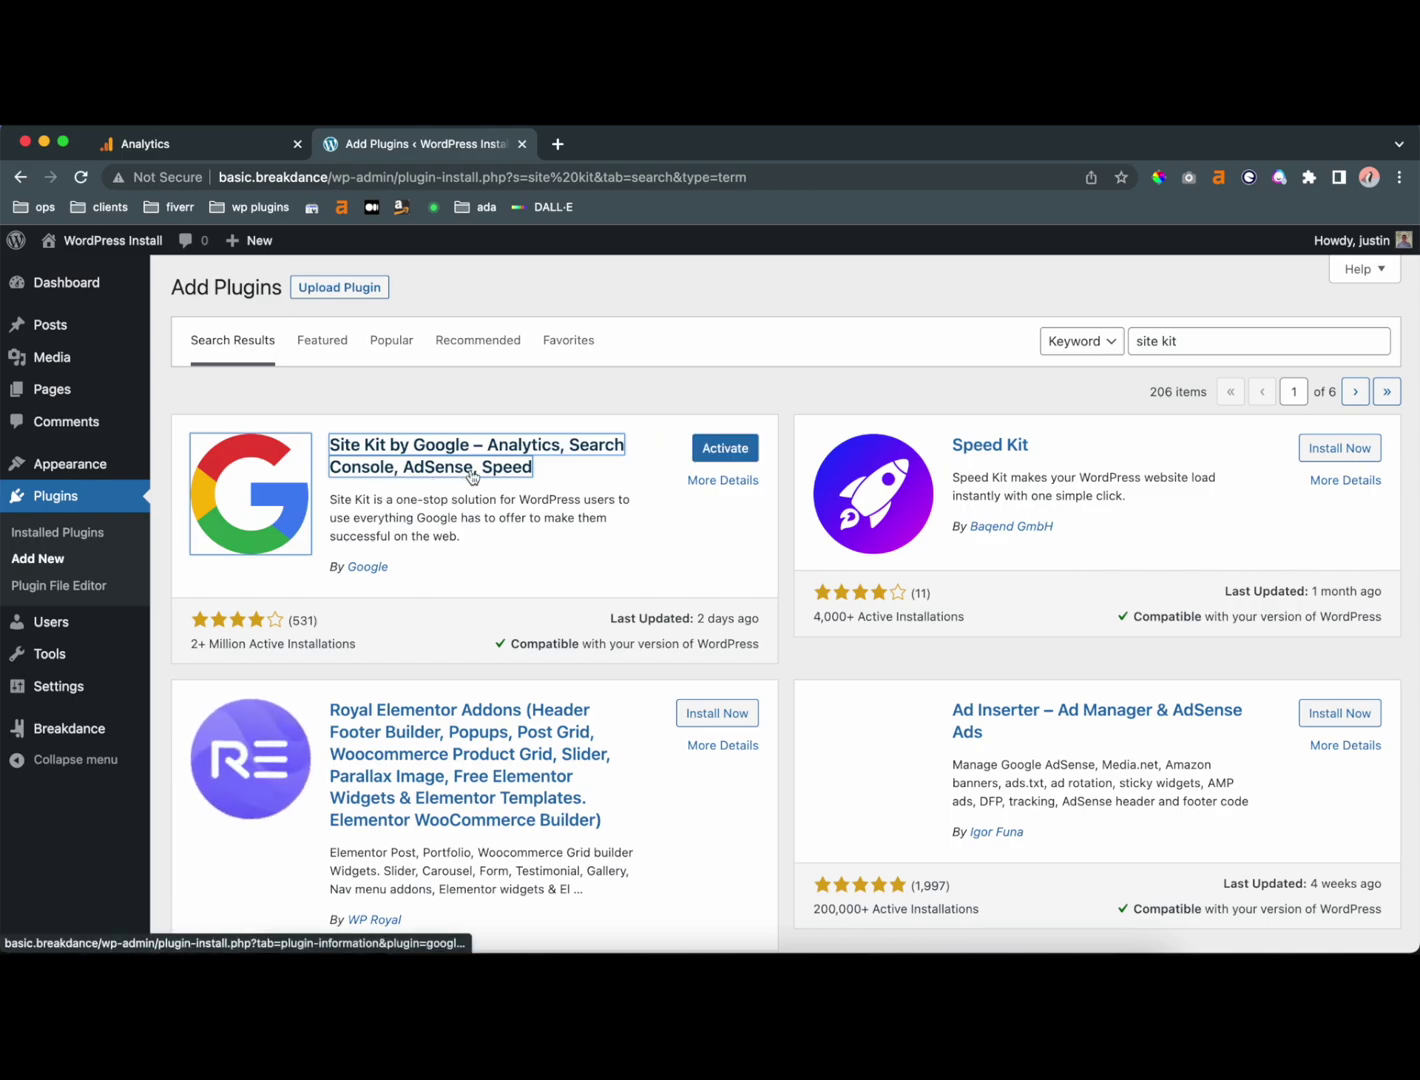
click(728, 452)
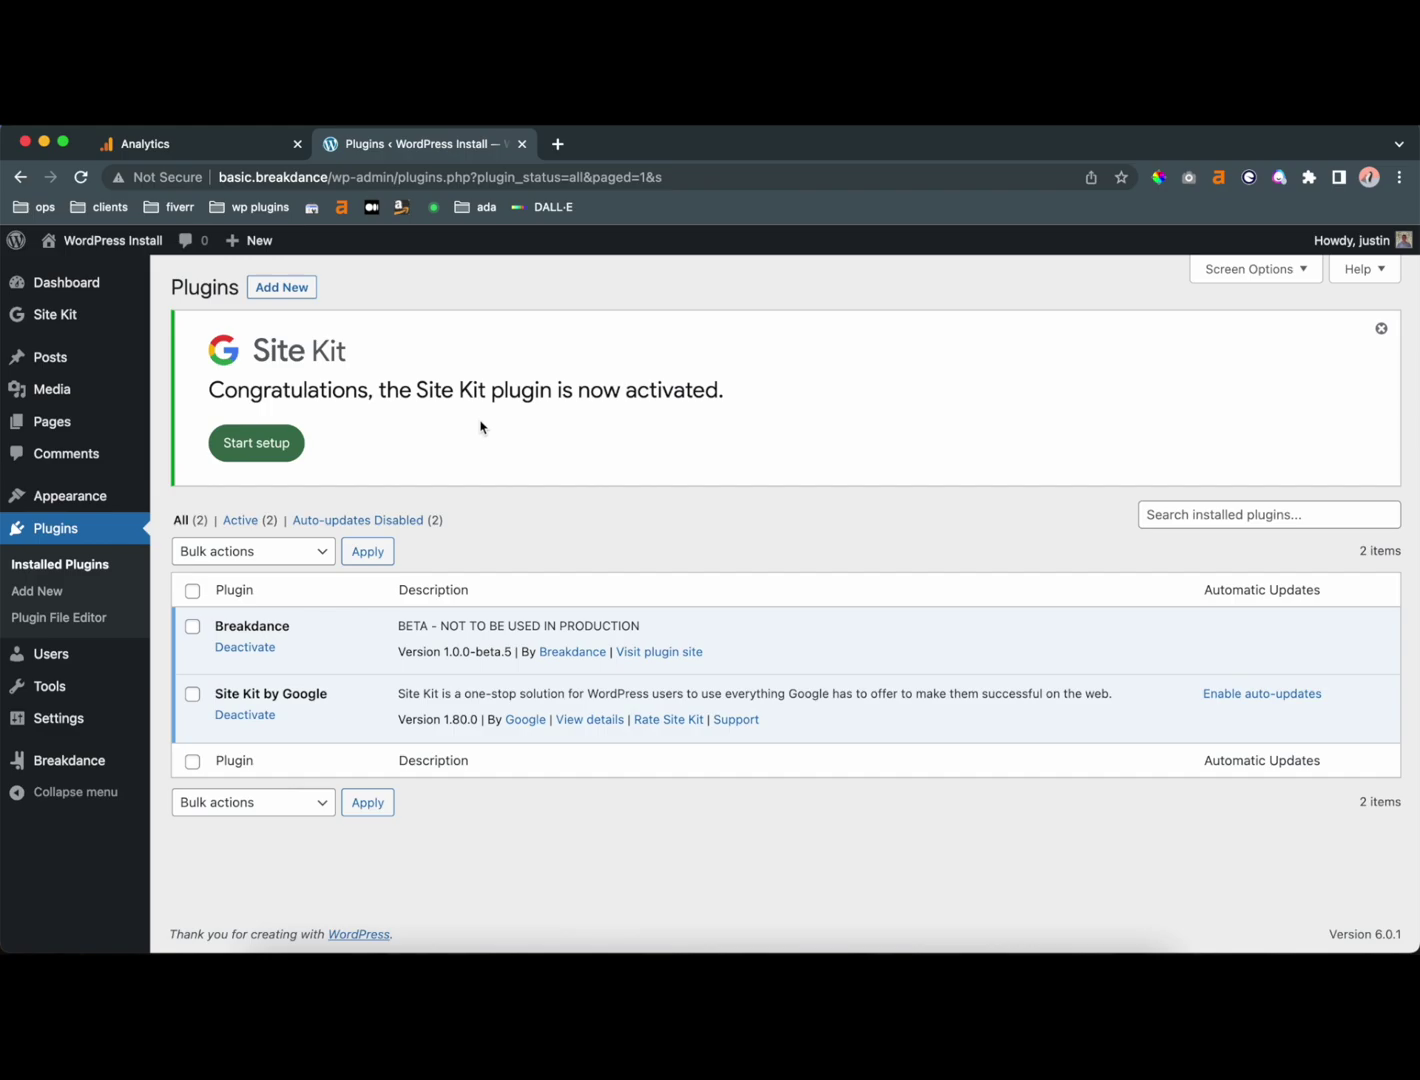
Step: Start the Site Kit setup with 'Connect Google Analytics as part of your setup' left unchecked
click(262, 455)
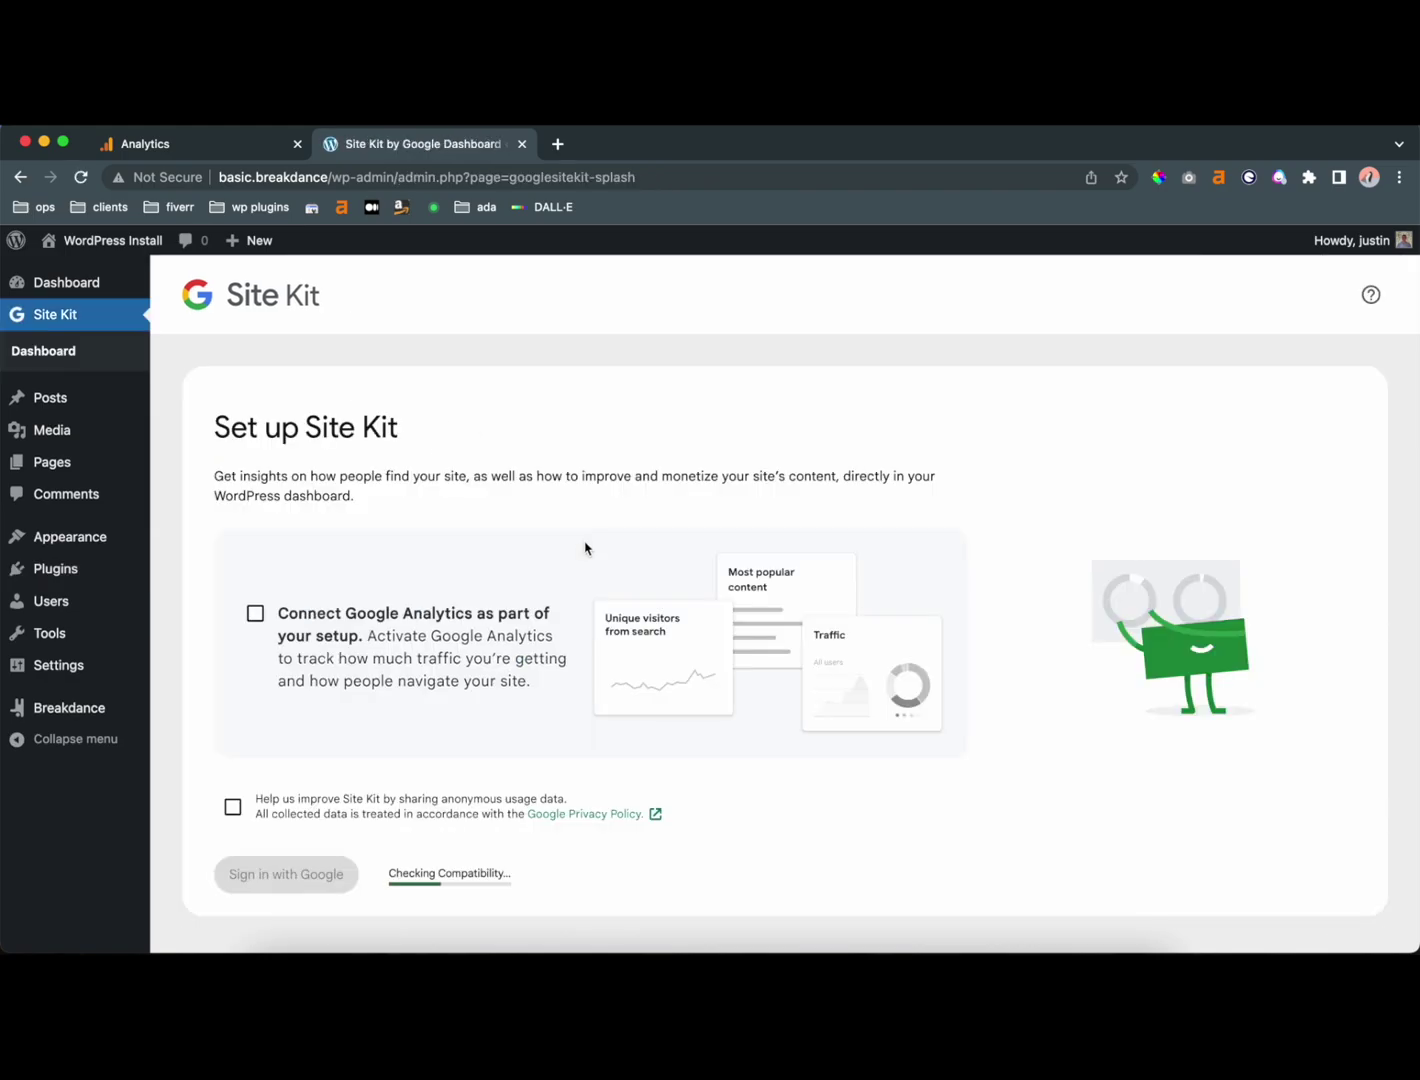
click(398, 632)
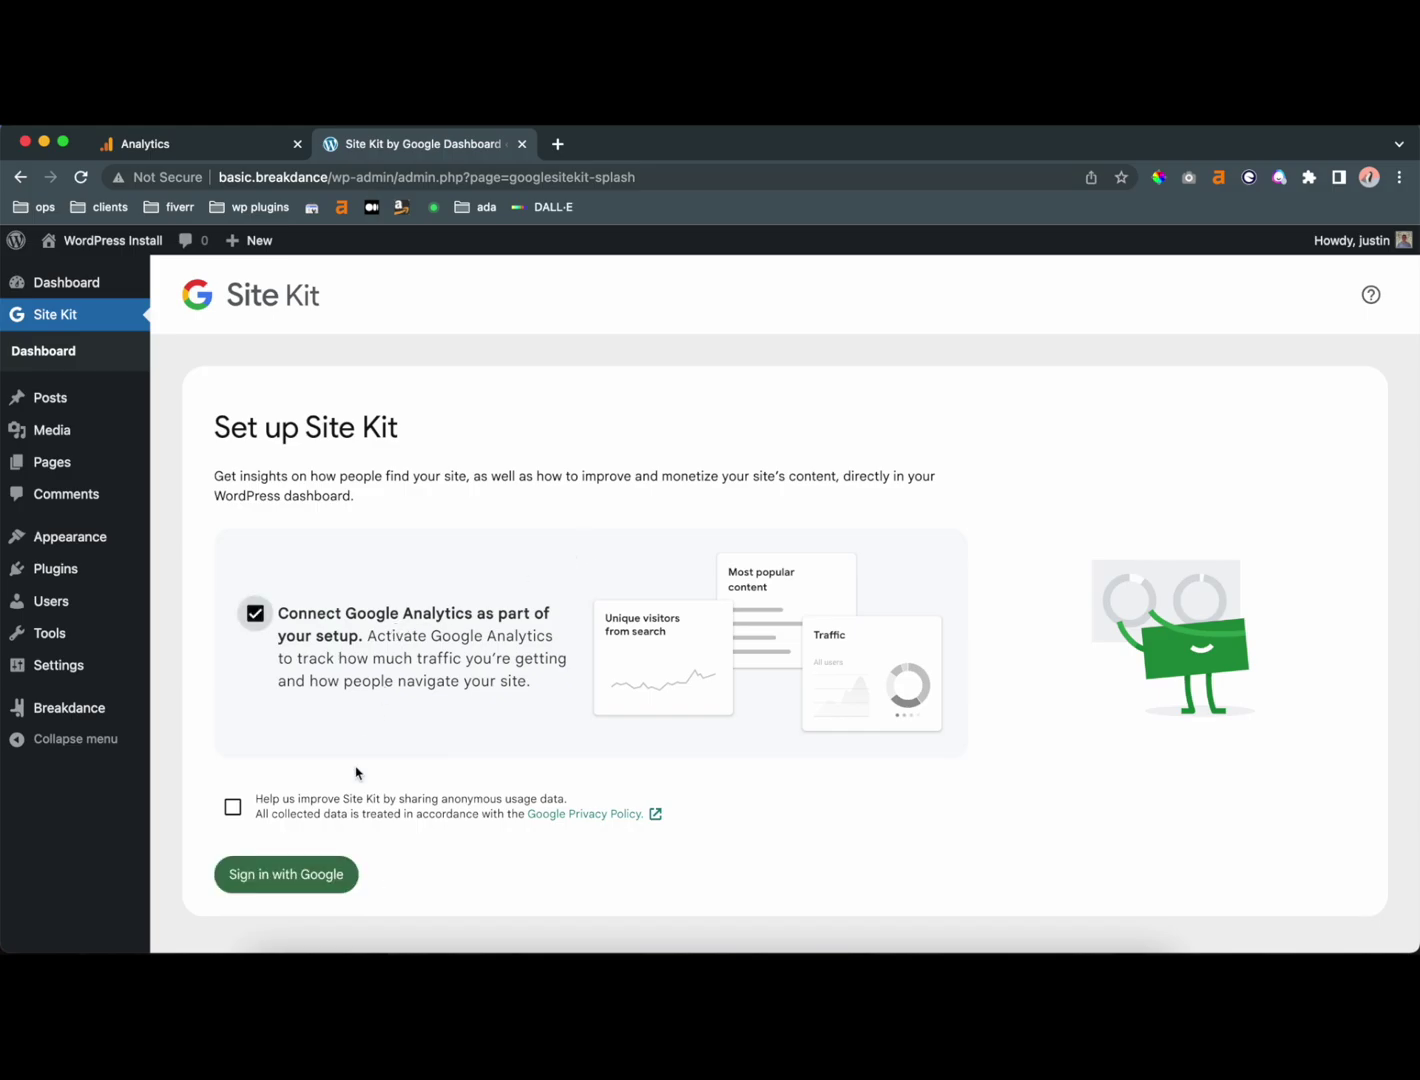
click(383, 662)
Step: Start a new Google Analytics account, enter the account name and continue to property setup
click(199, 147)
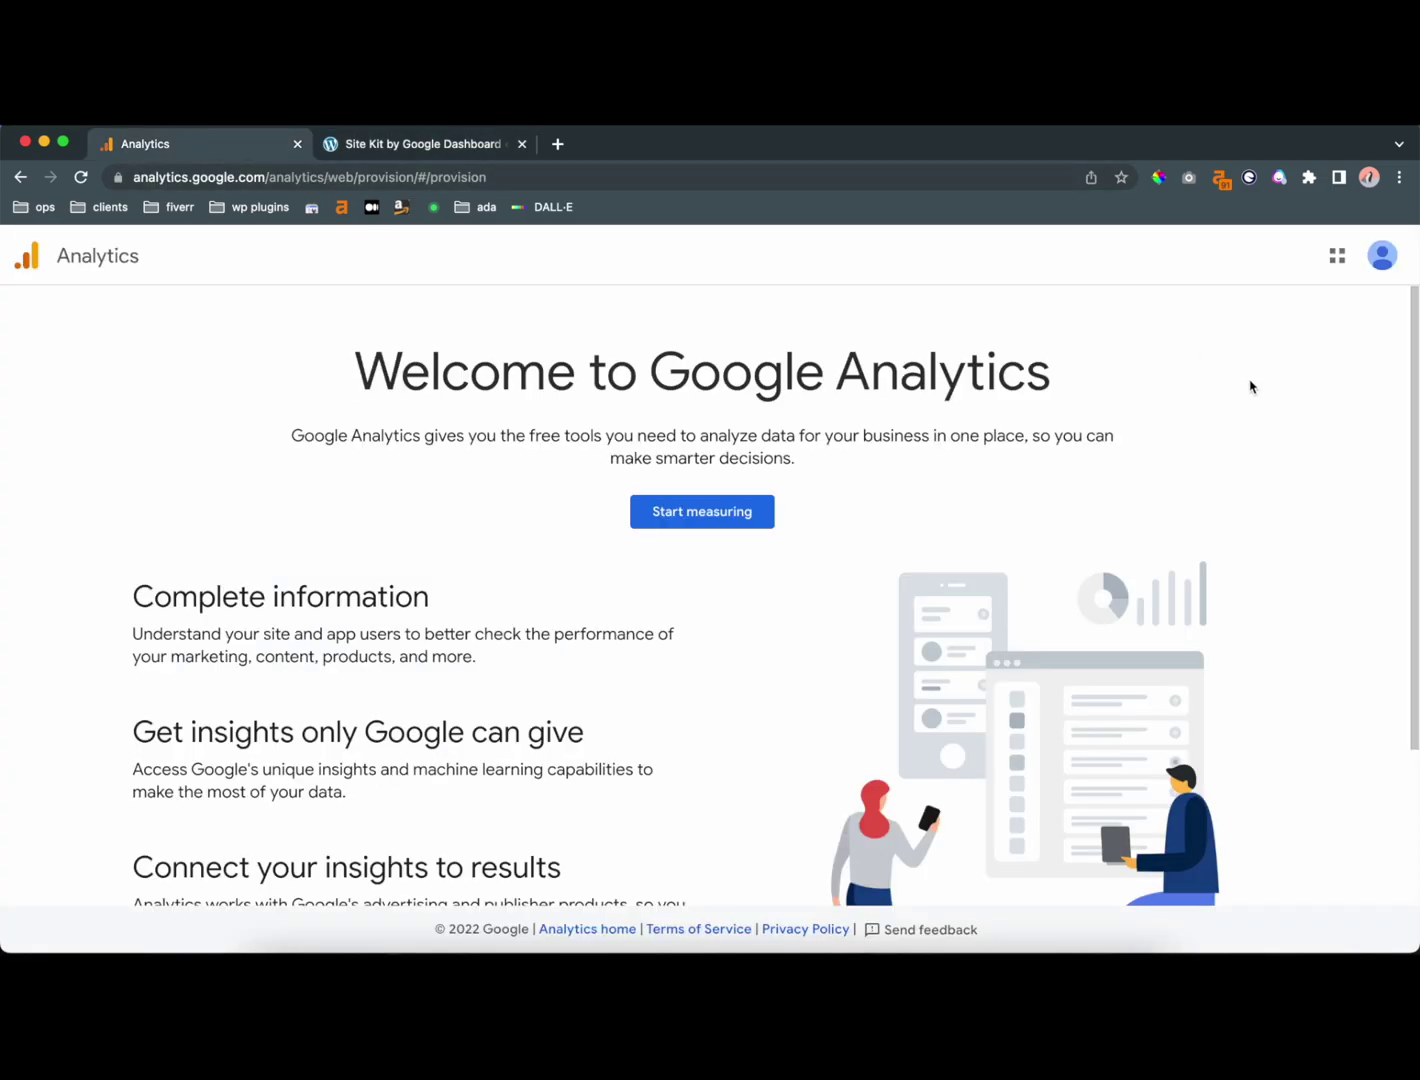
click(691, 514)
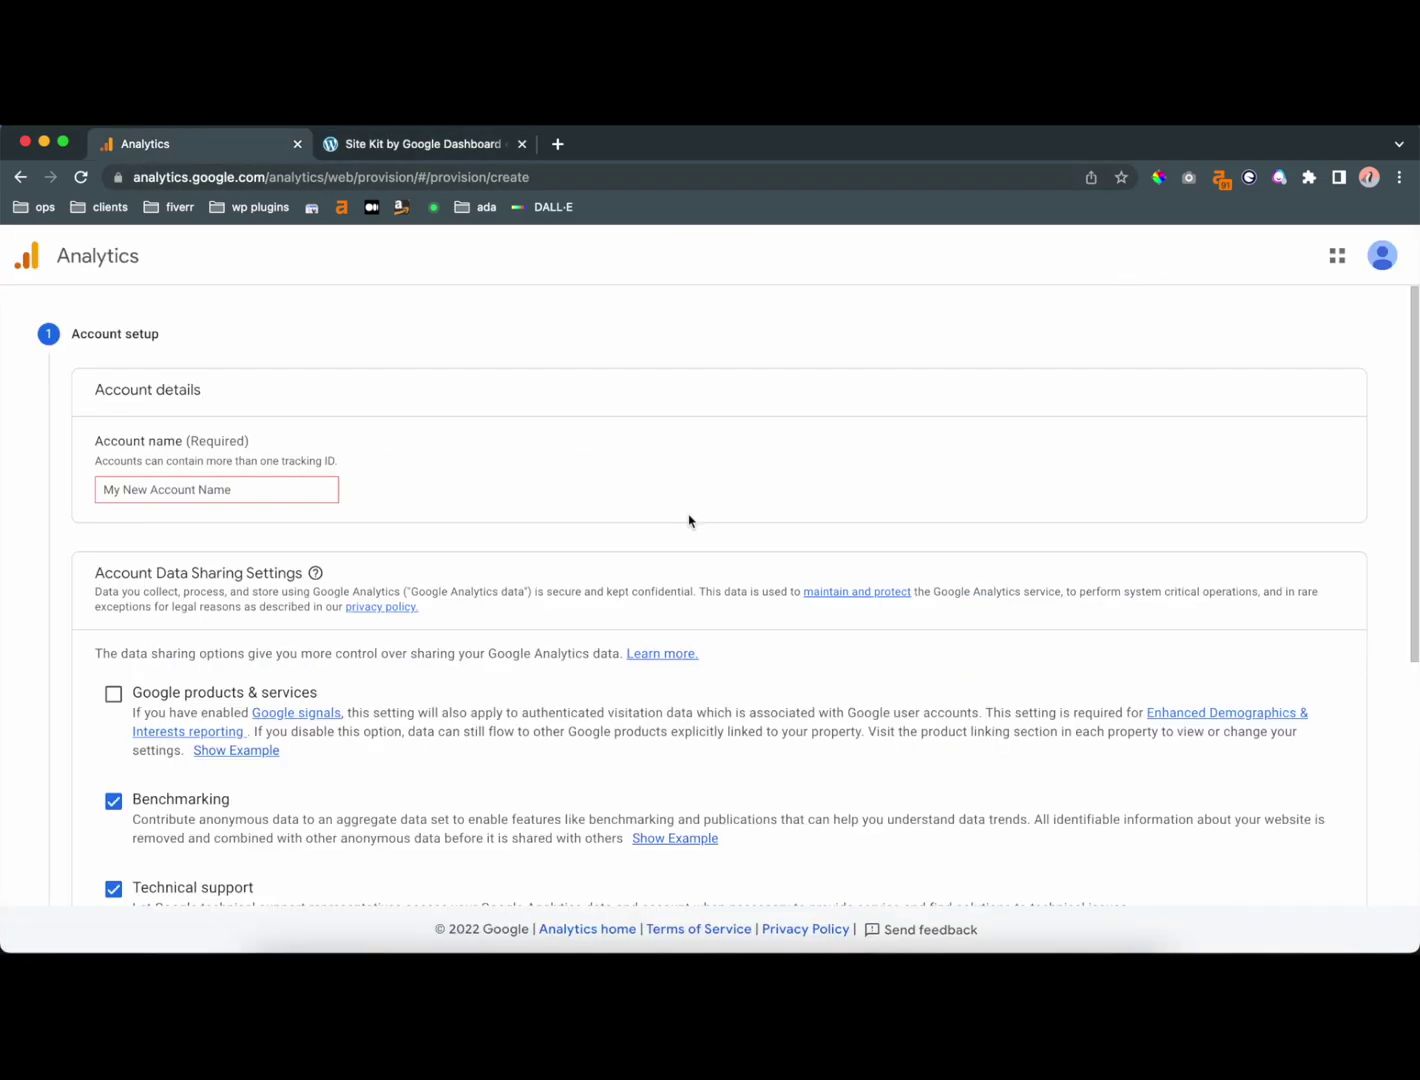
click(219, 490)
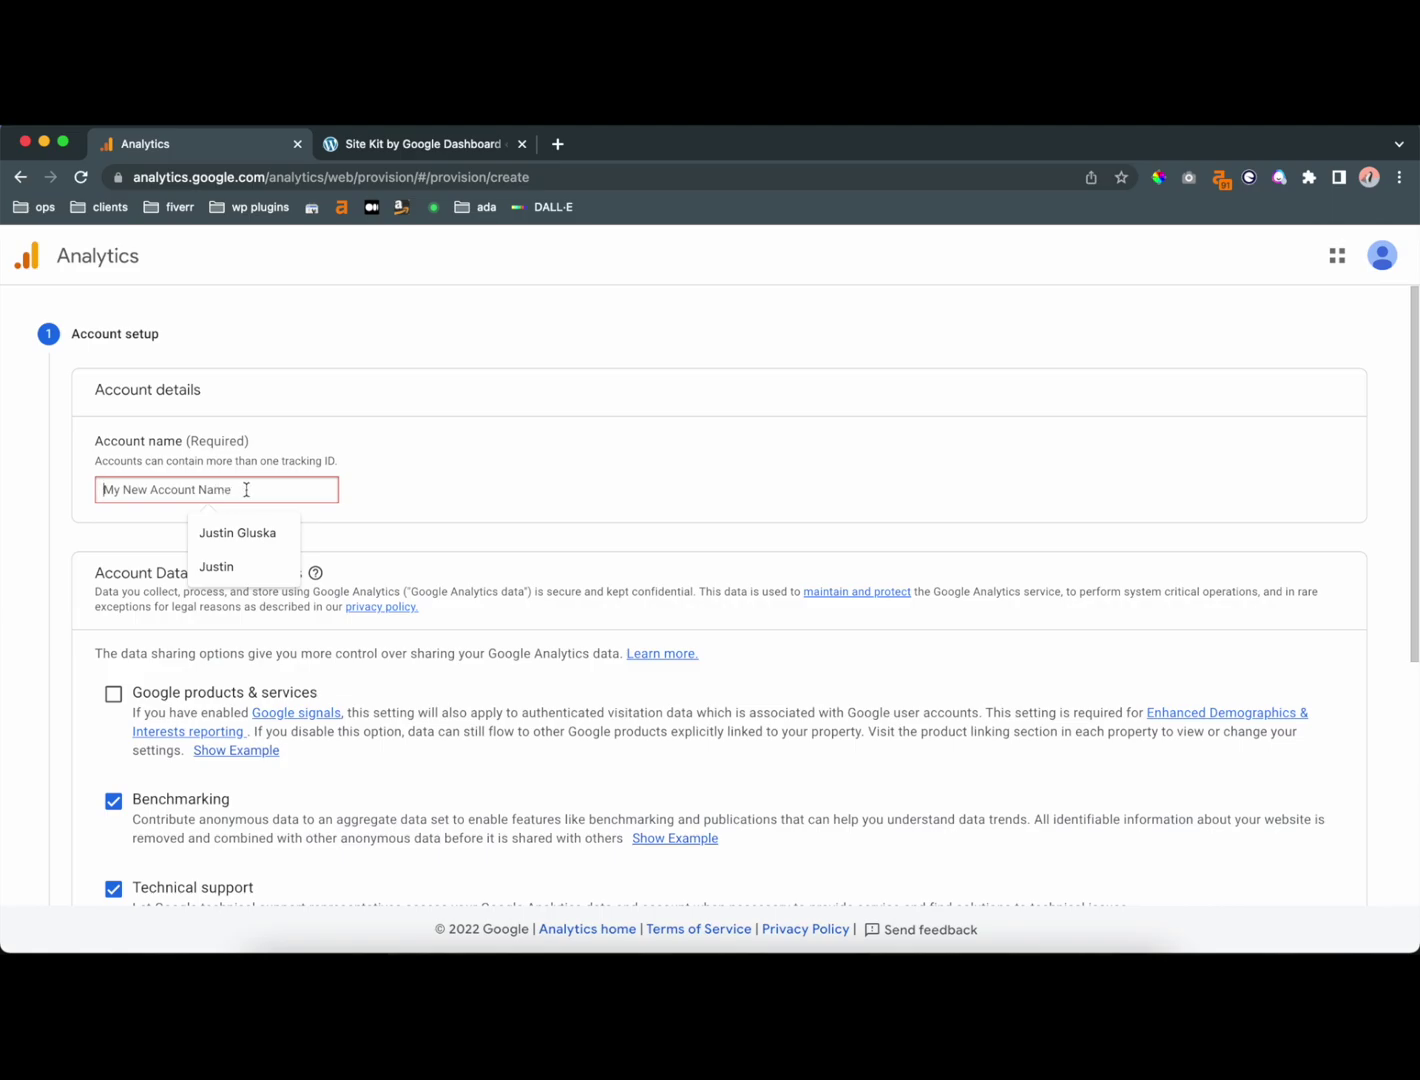
text(Justin Gold Penguin)
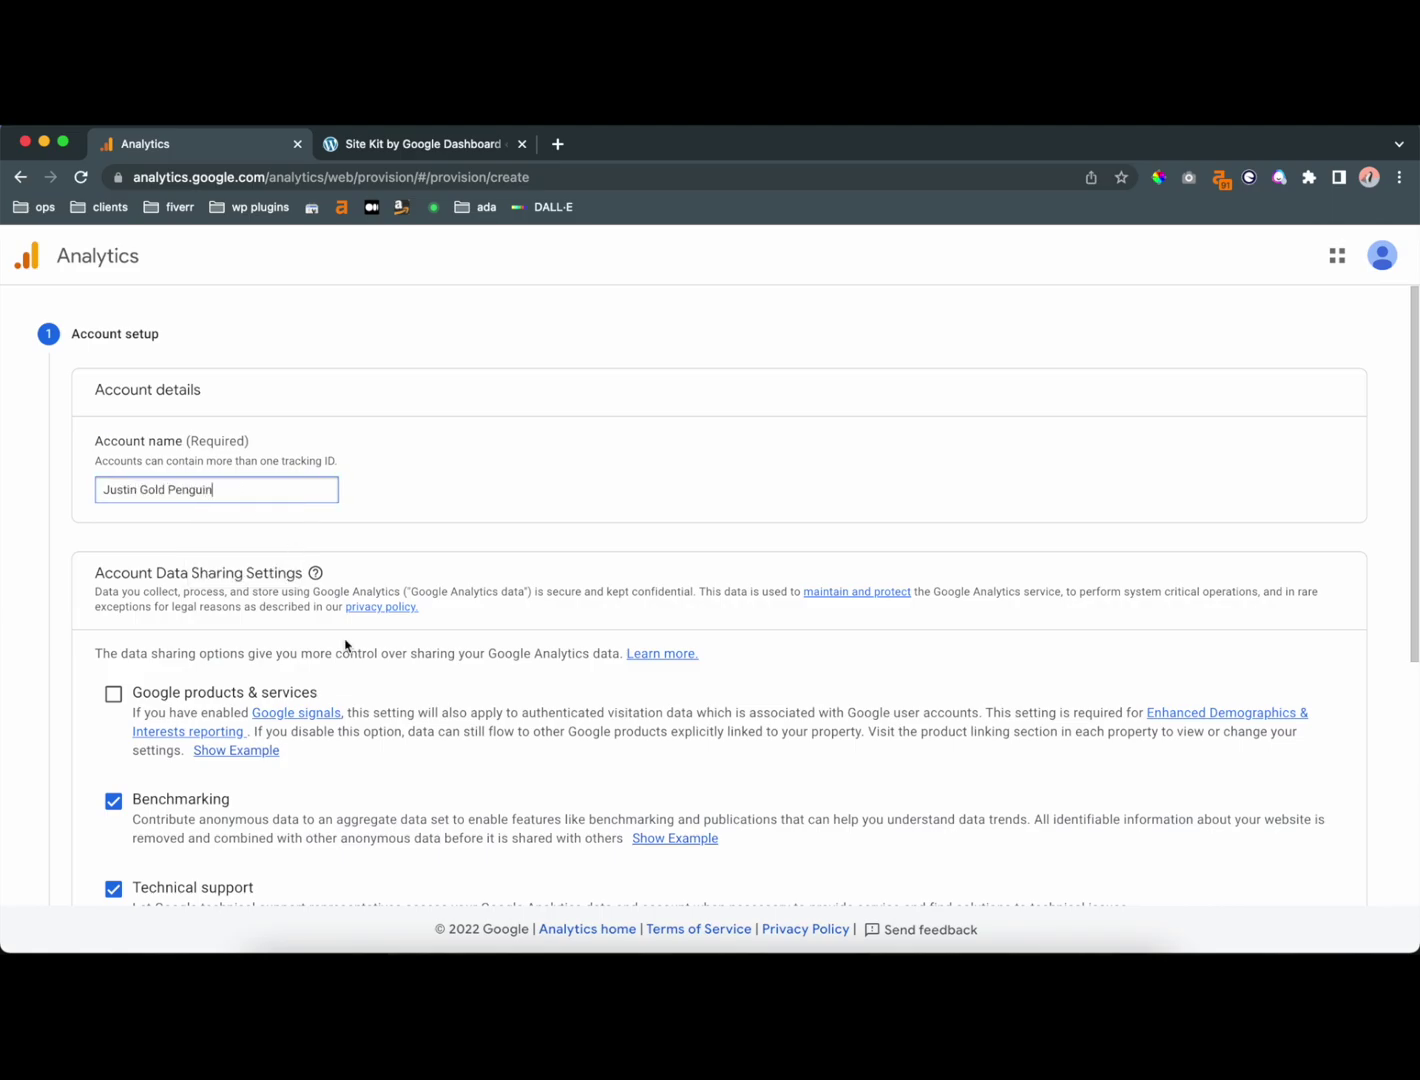
scroll(345, 645, down, 4)
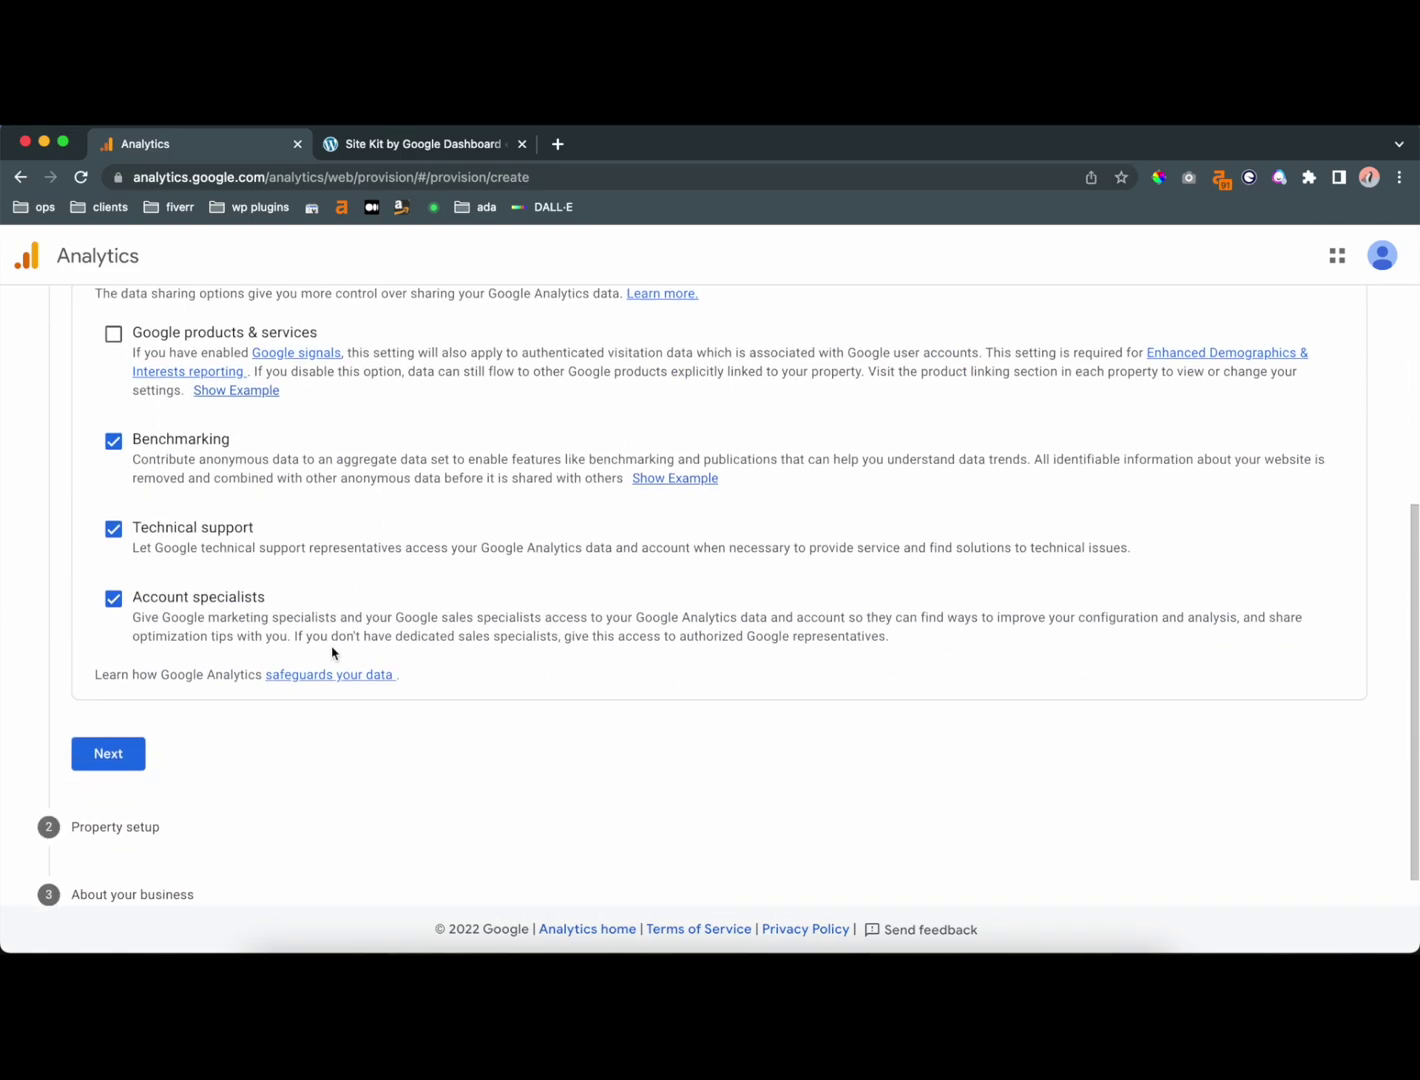
click(108, 756)
Step: Set the property's reporting time zone to New York and name it 'Breakdance Gold Test'
click(178, 545)
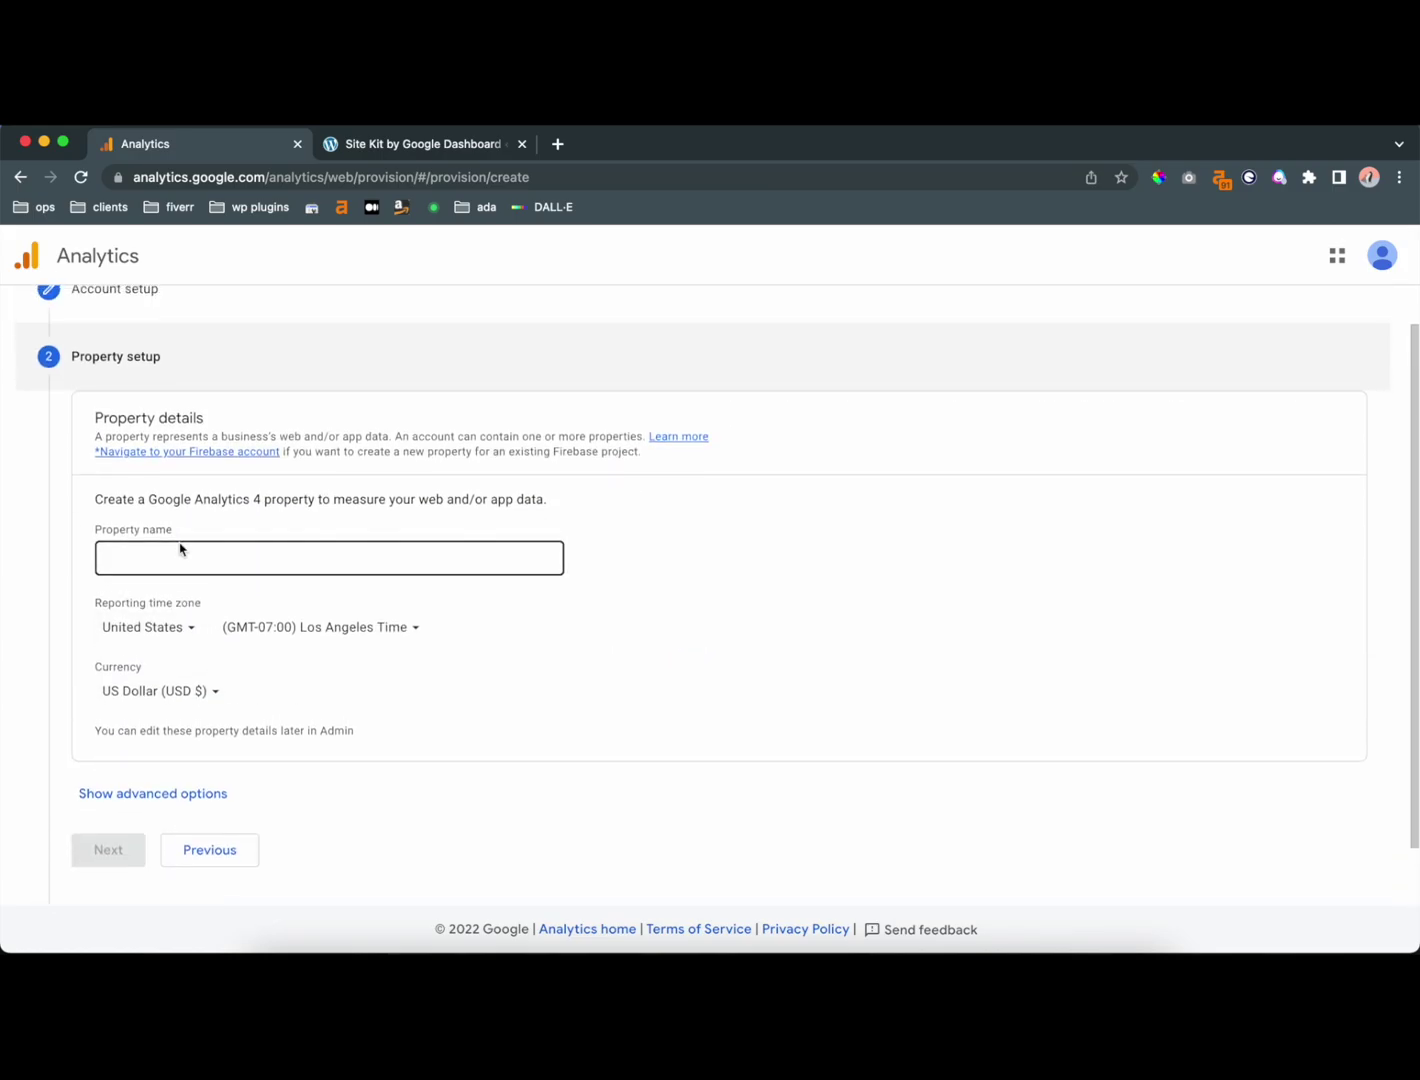
click(173, 558)
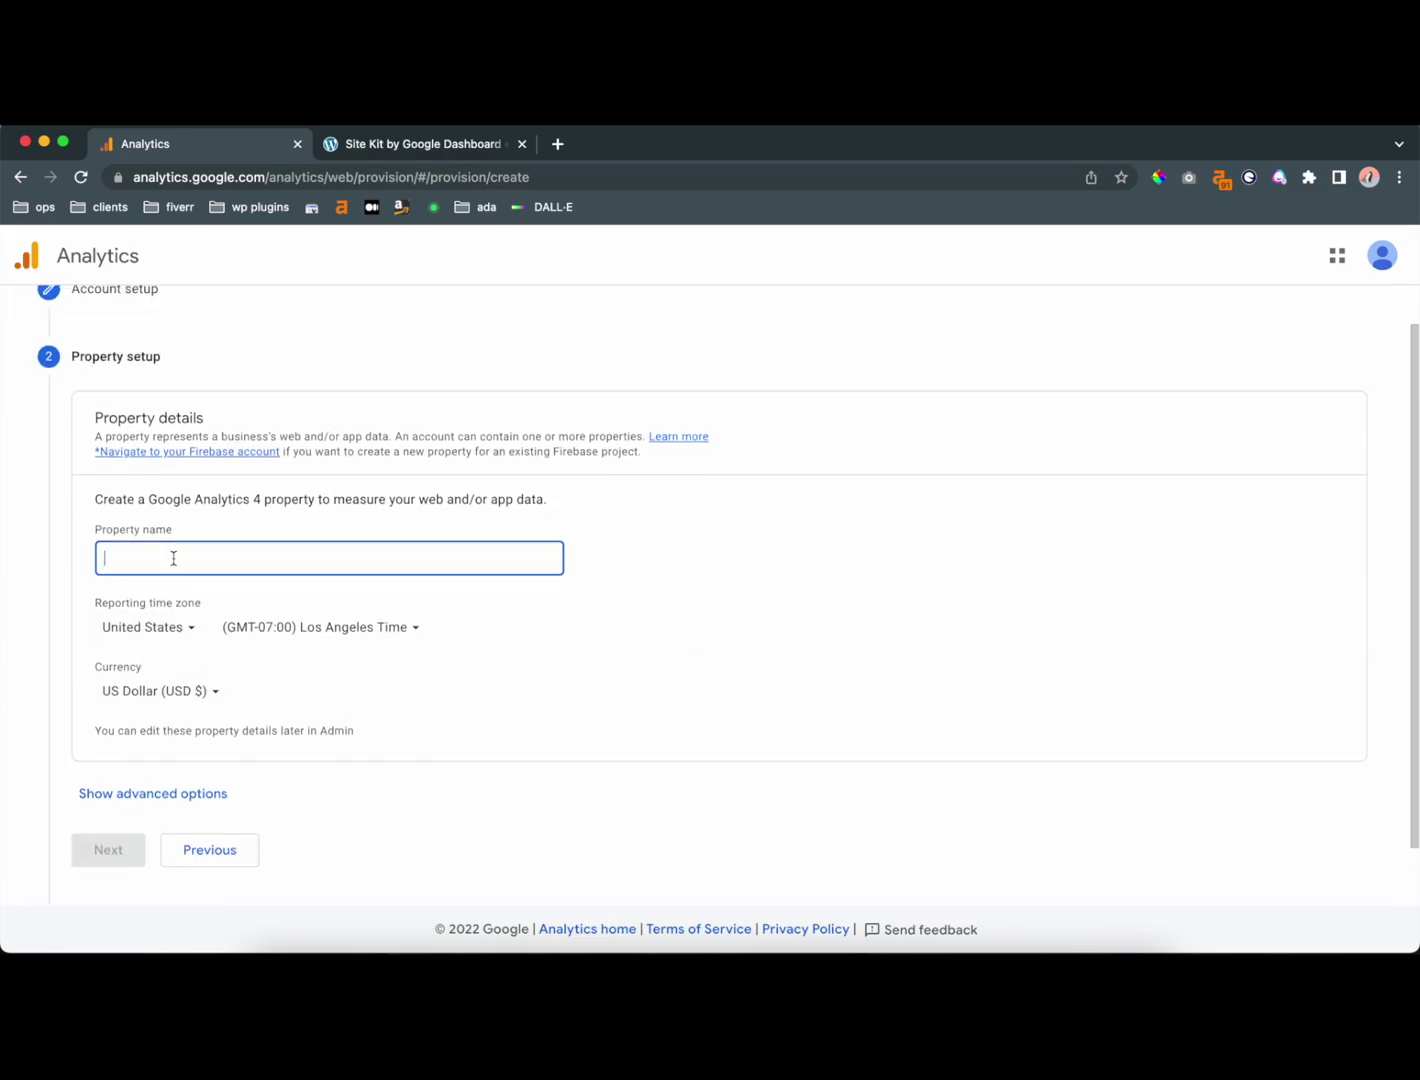
click(392, 628)
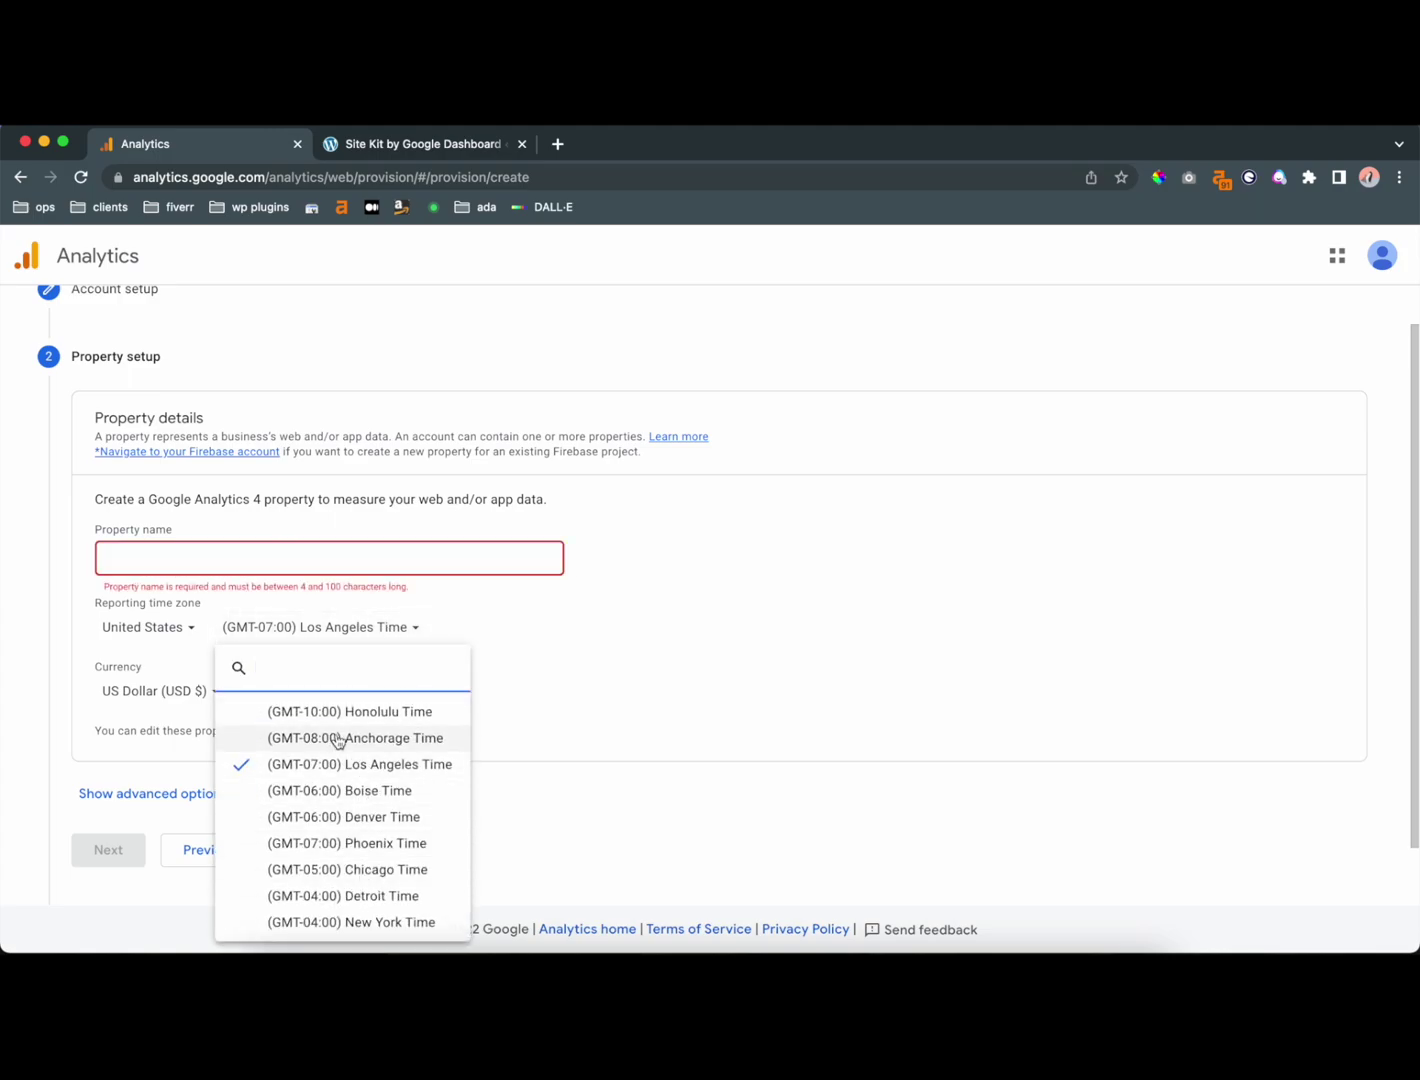
click(322, 922)
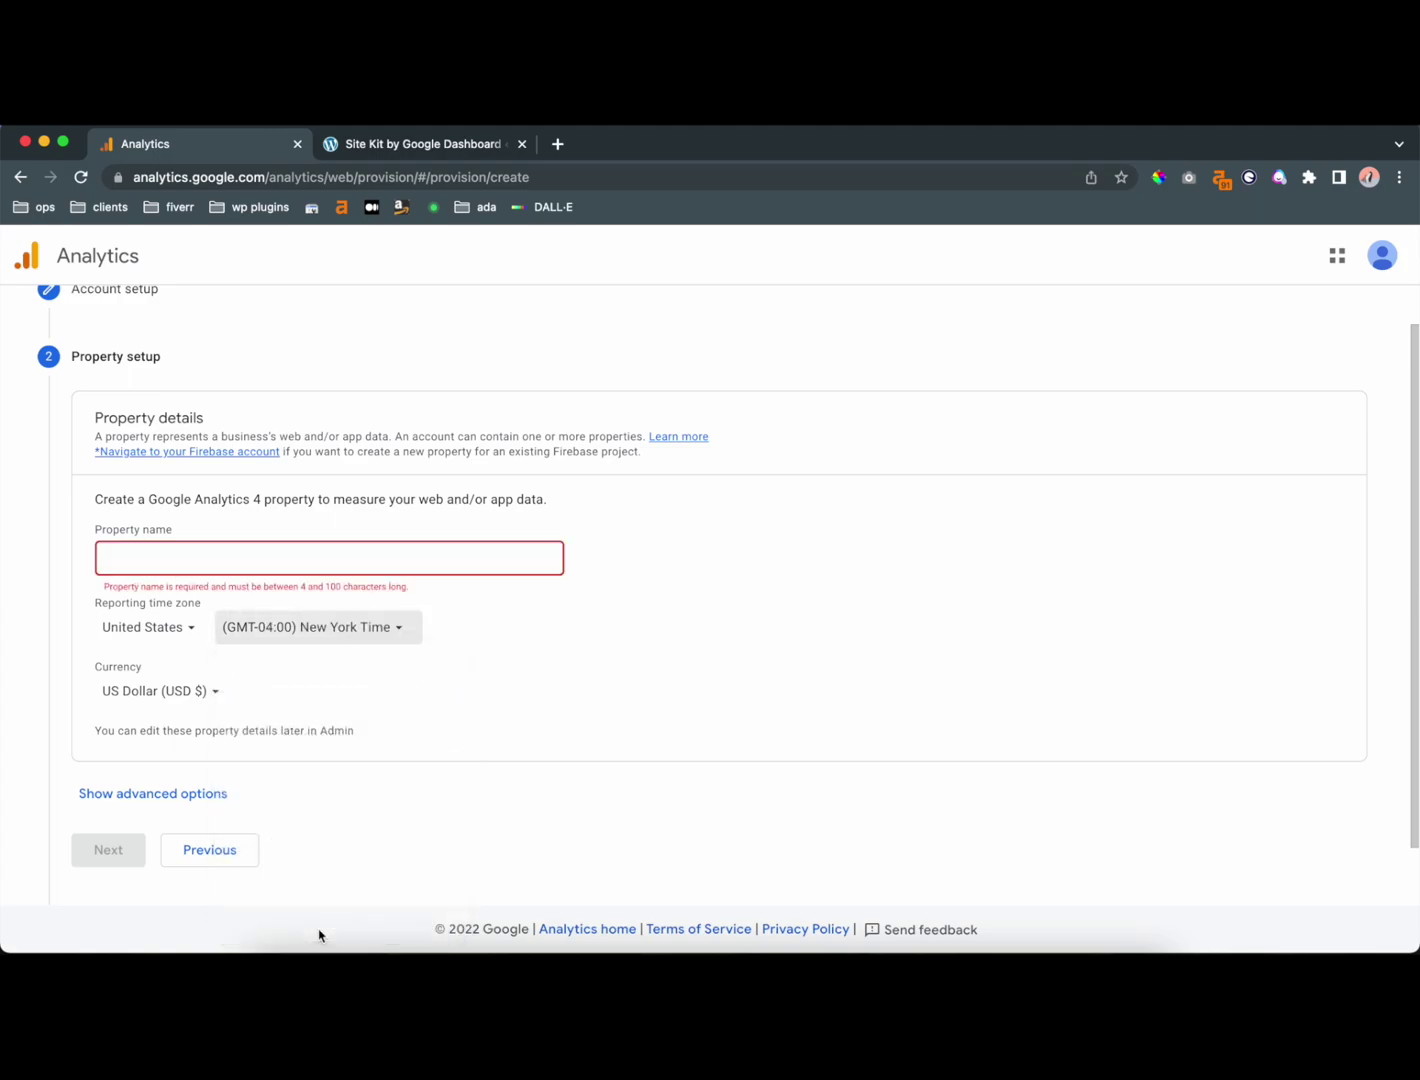
click(299, 565)
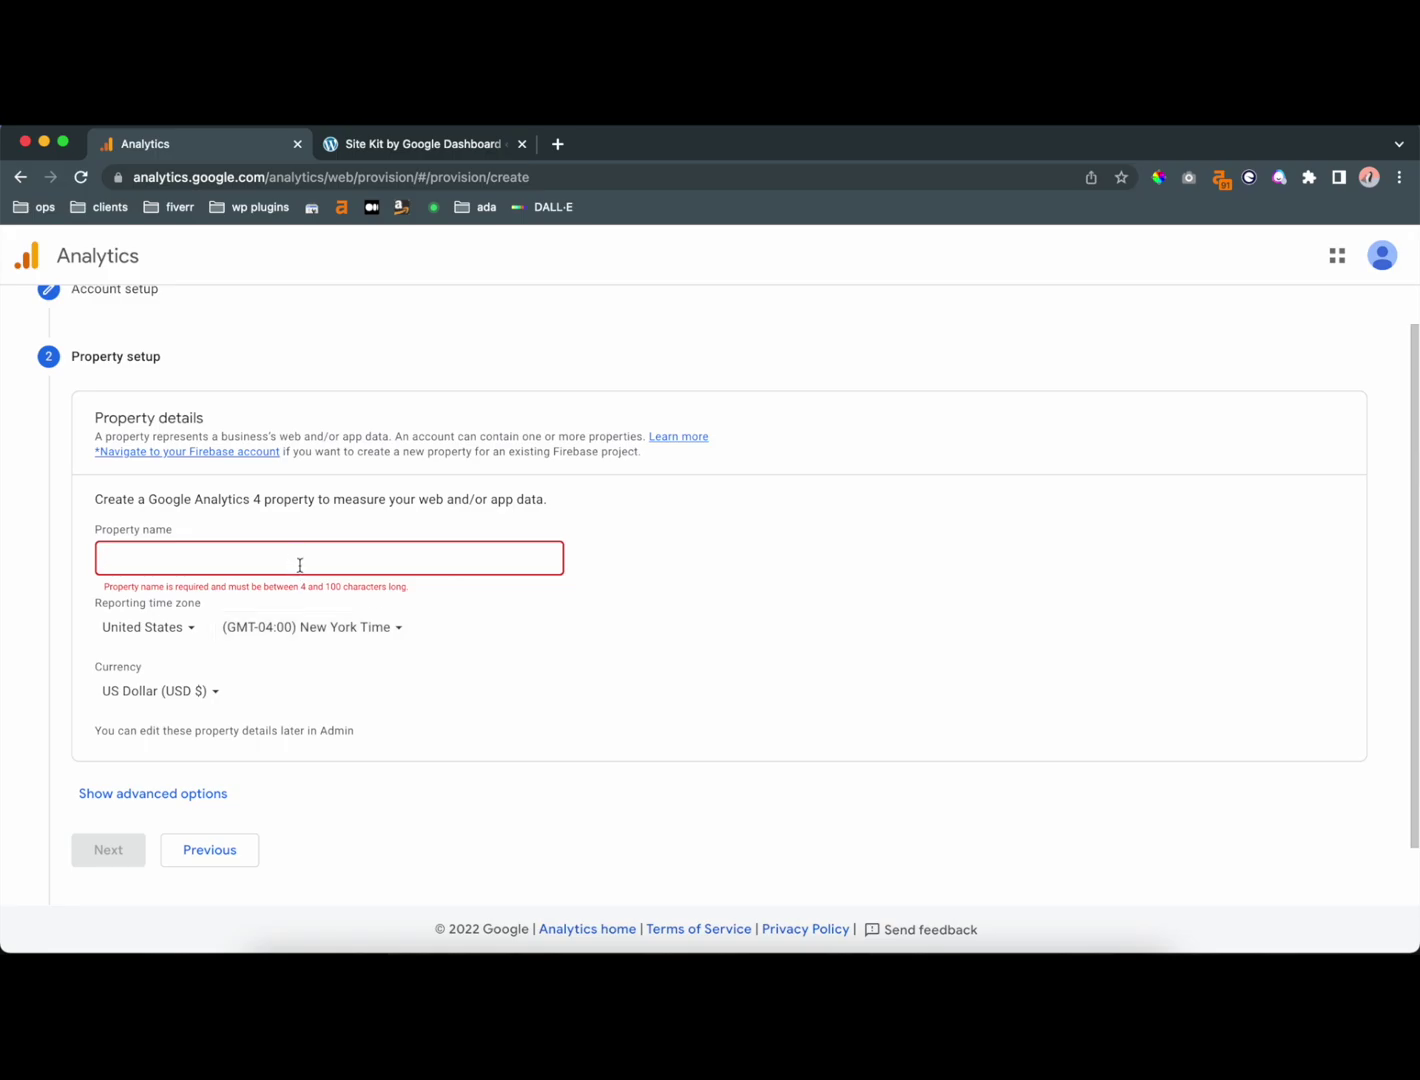
text(Breakdance Gold Test)
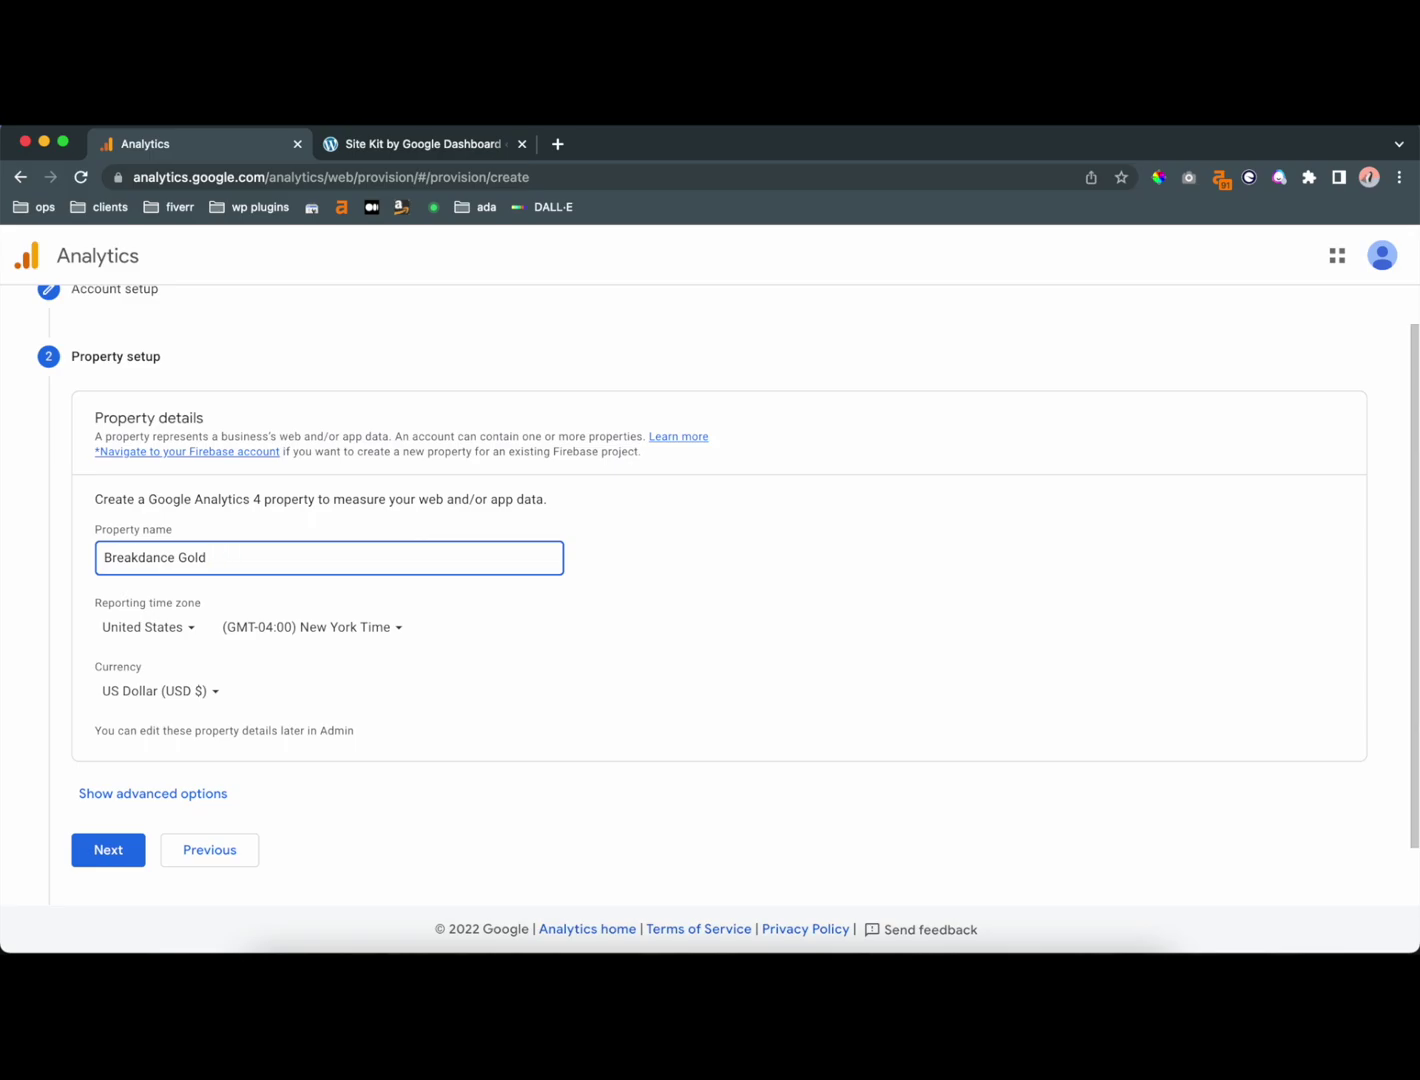
Step: Create the property as a Small Computers & Electronics business and accept the GDPR and Analytics terms
click(112, 853)
click(140, 451)
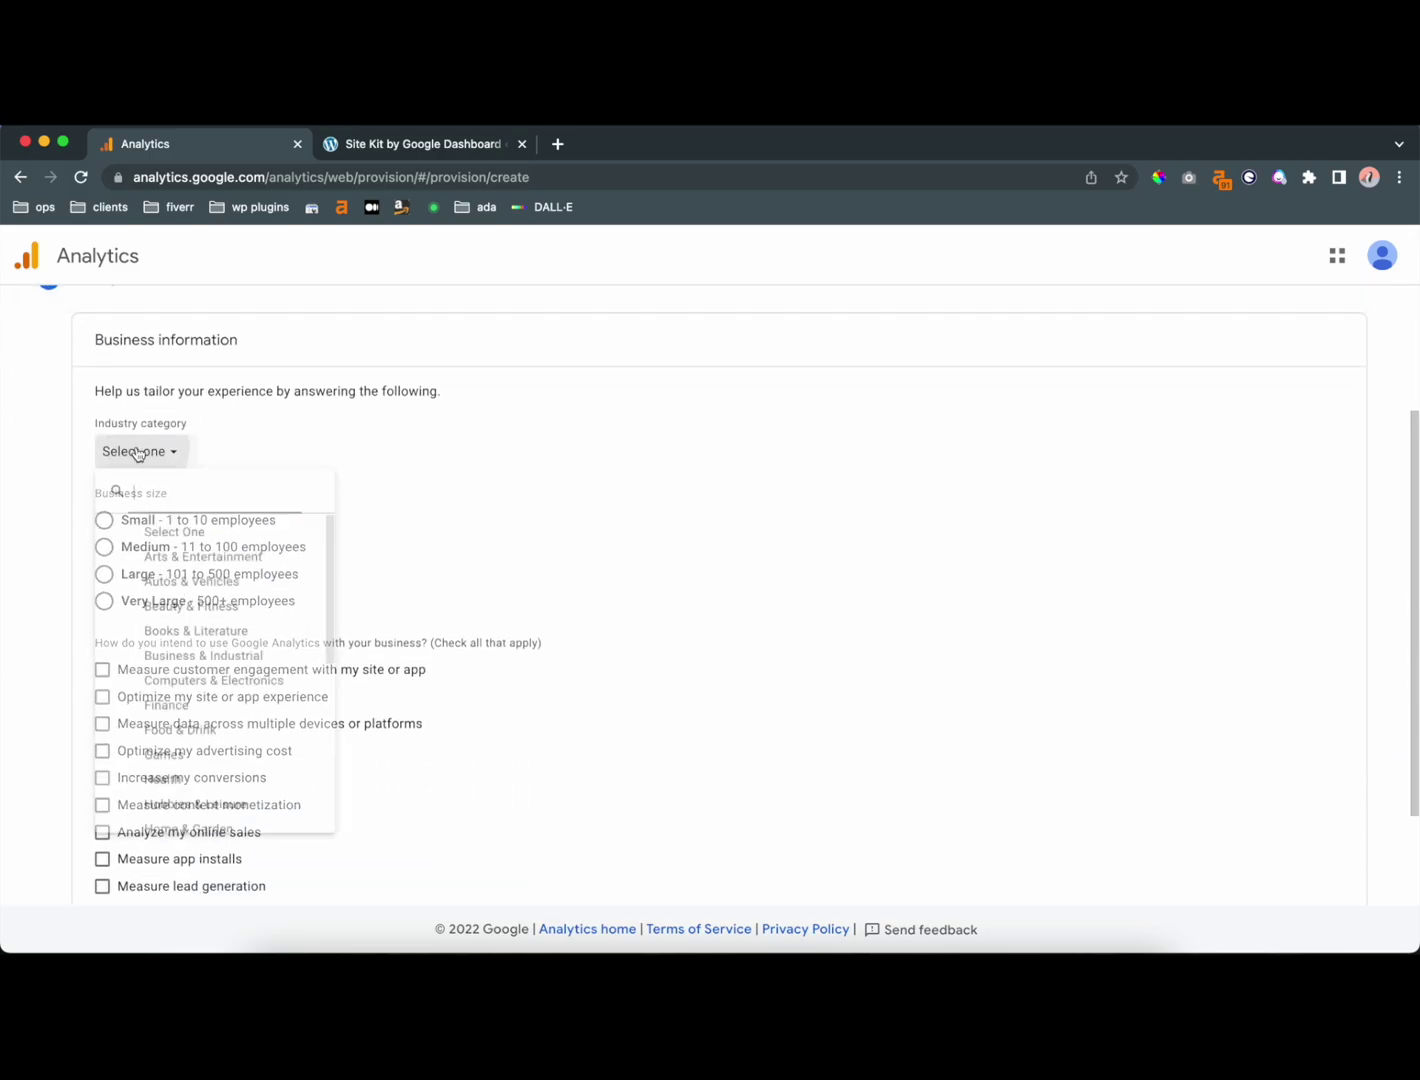
click(192, 697)
click(140, 520)
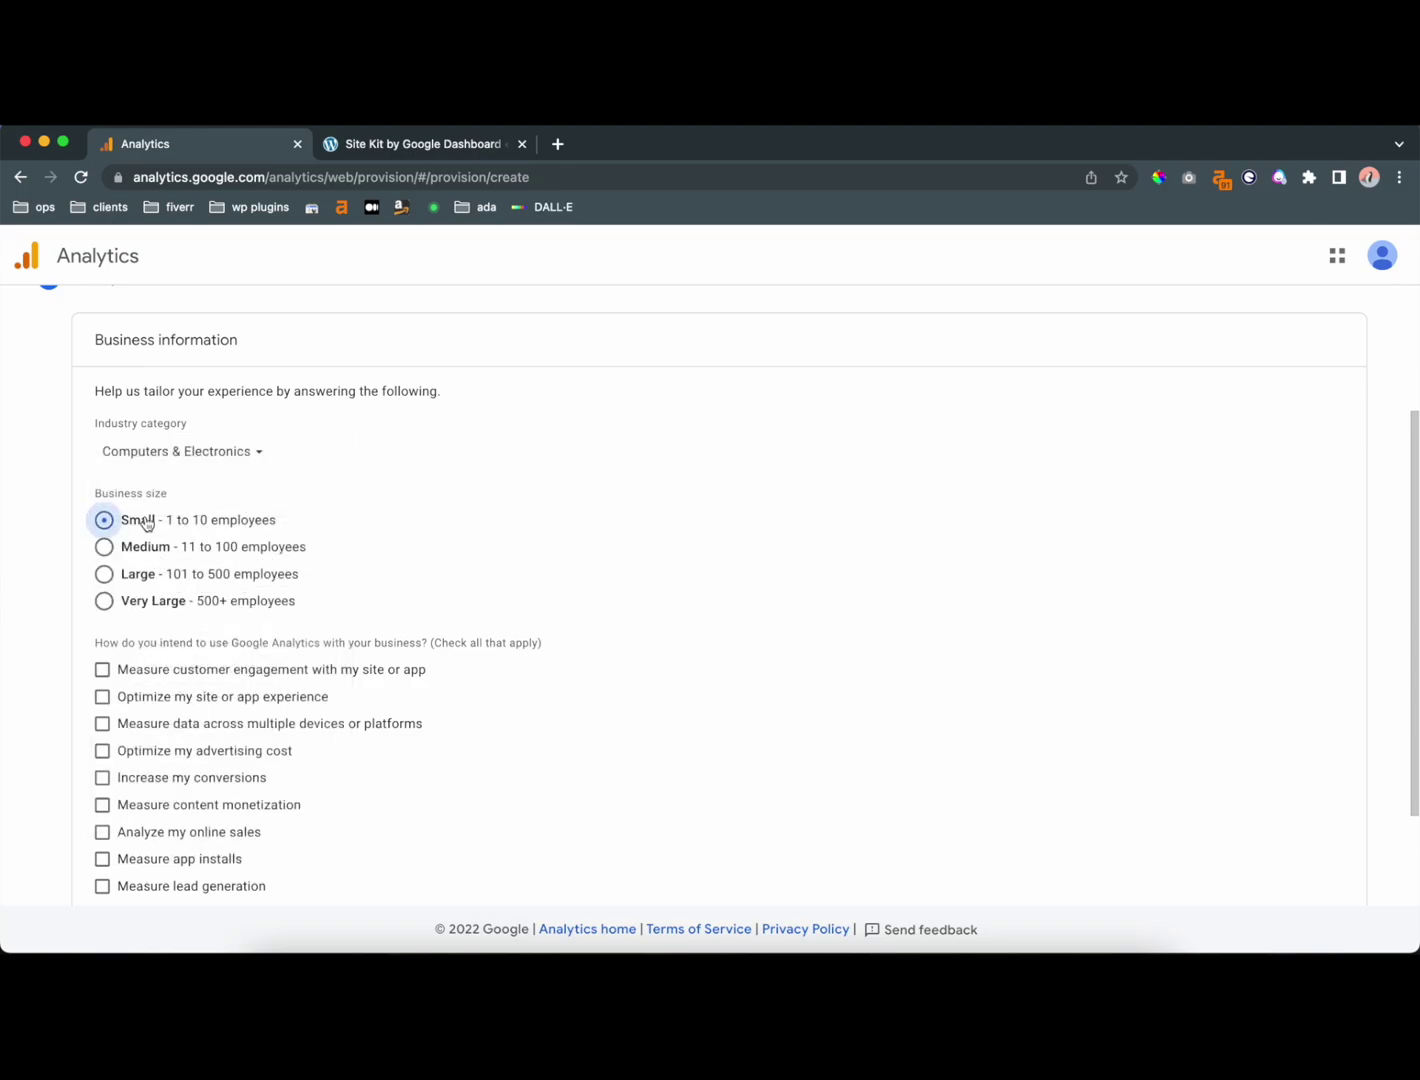
scroll(143, 523, down, 2)
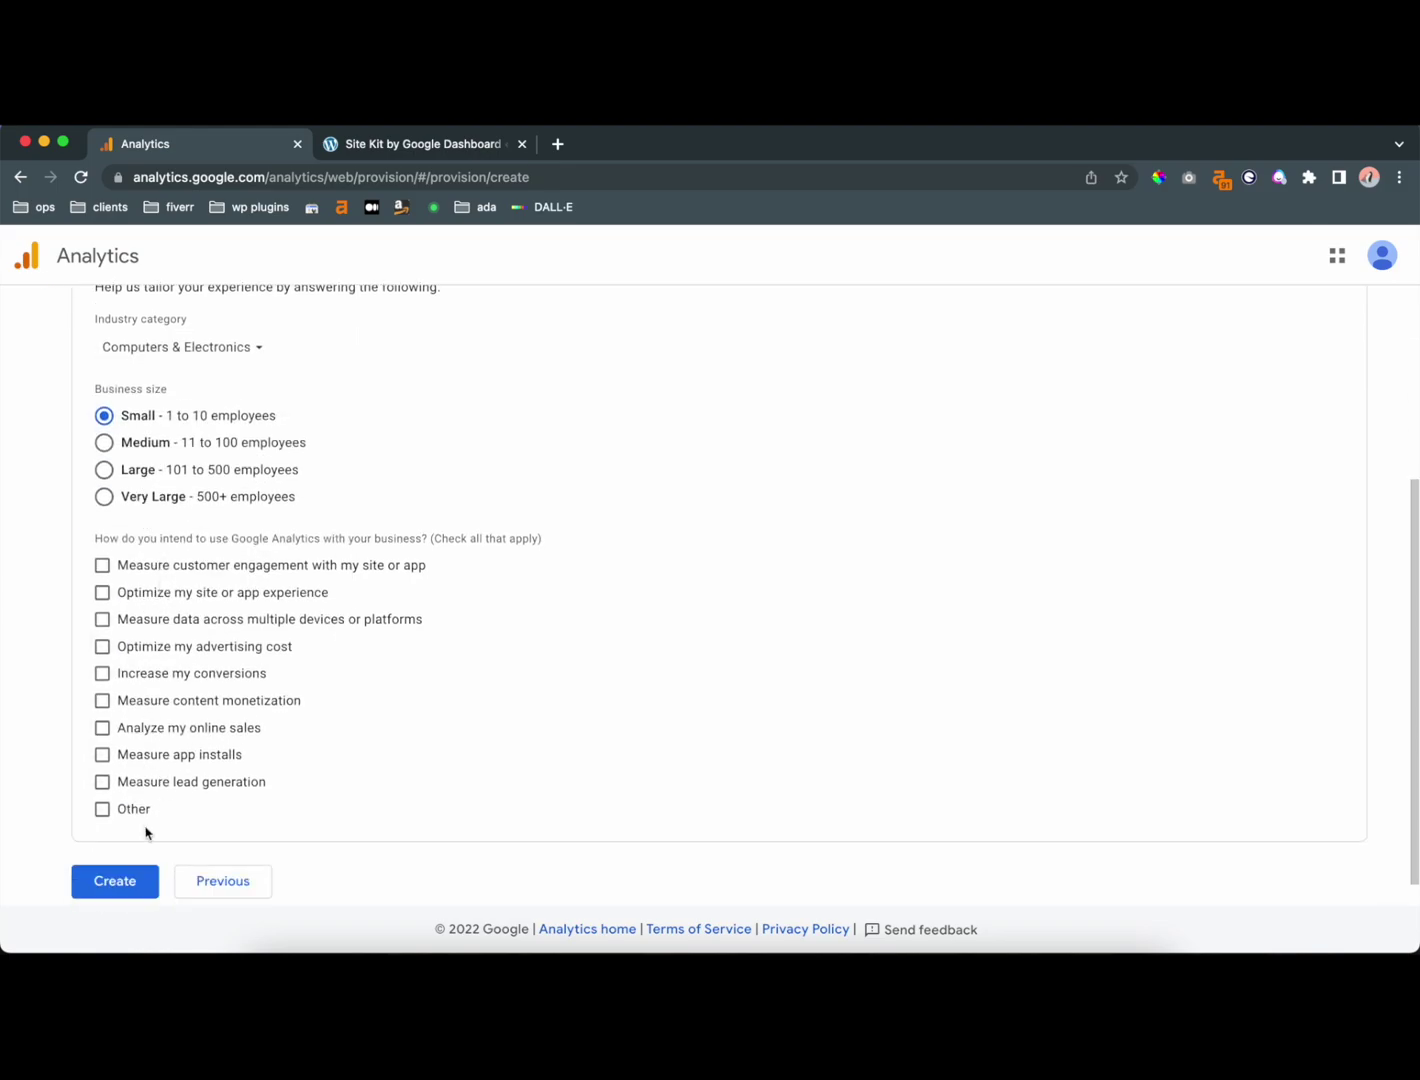
click(128, 880)
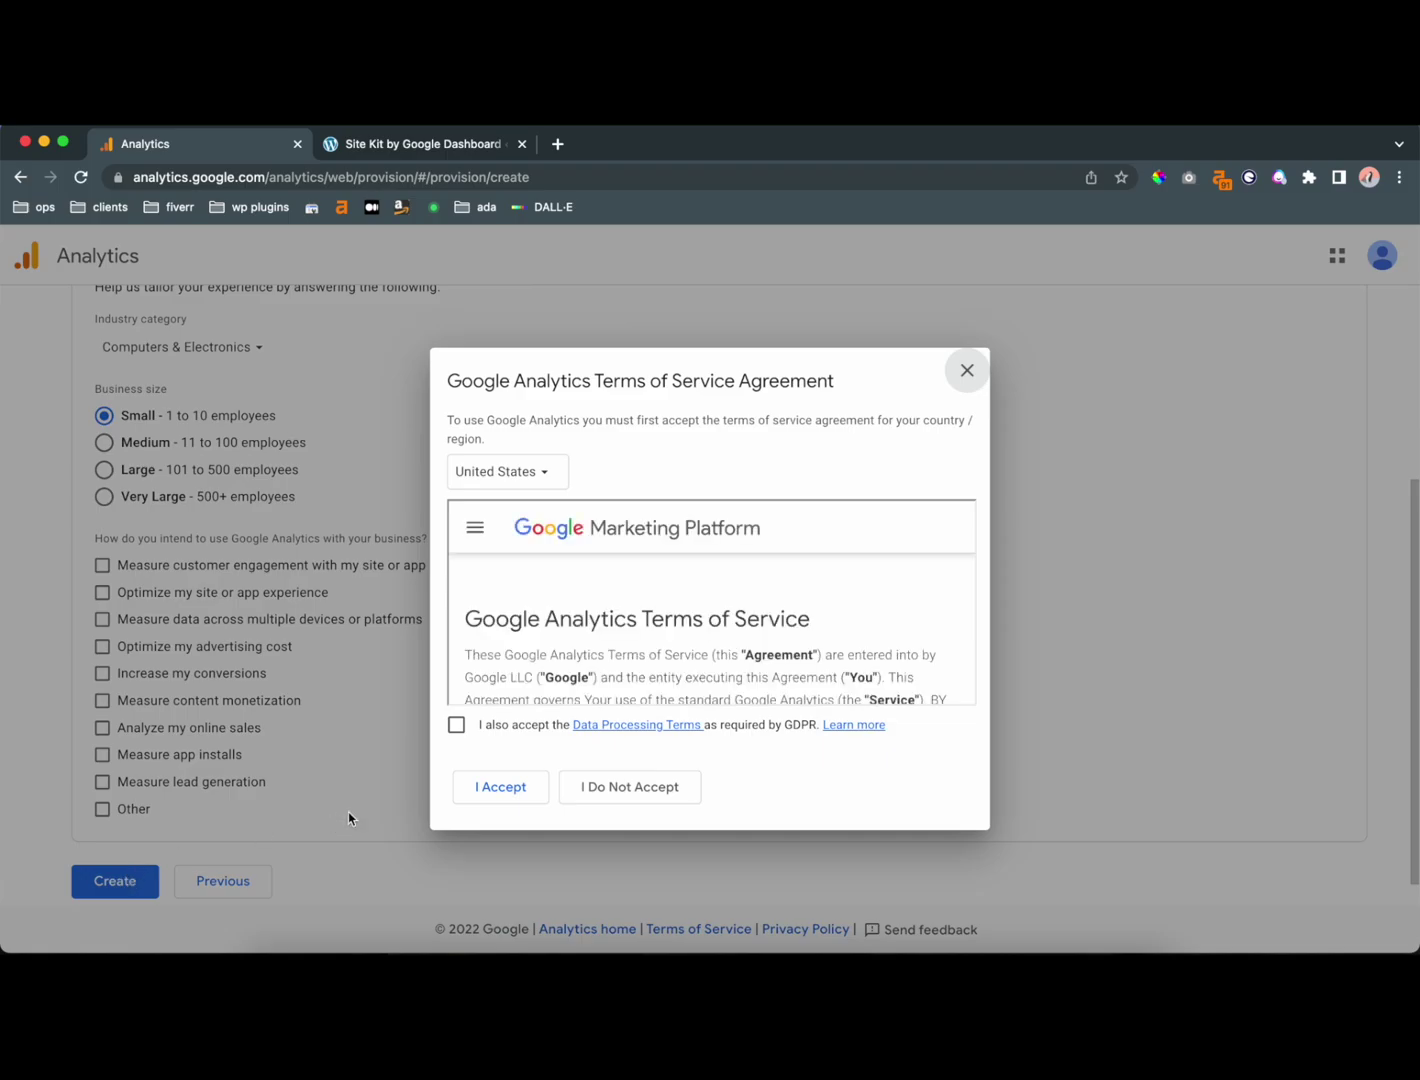
click(498, 726)
click(486, 790)
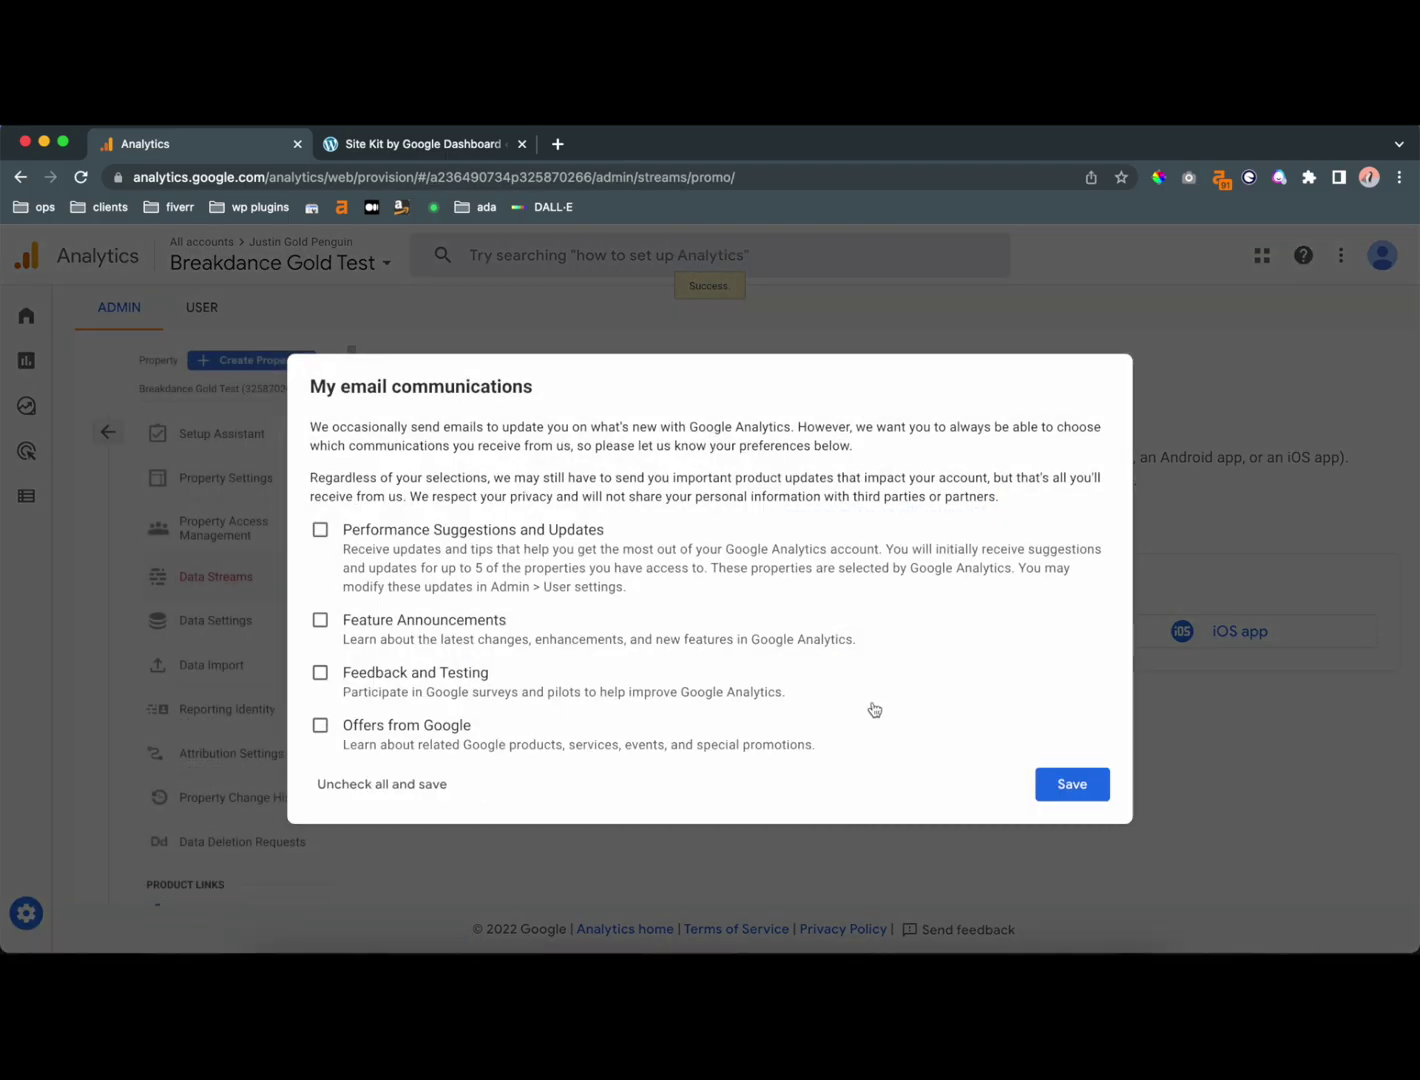
Step: Save the email preferences, dismiss the property tour and choose a Web data stream
click(1071, 783)
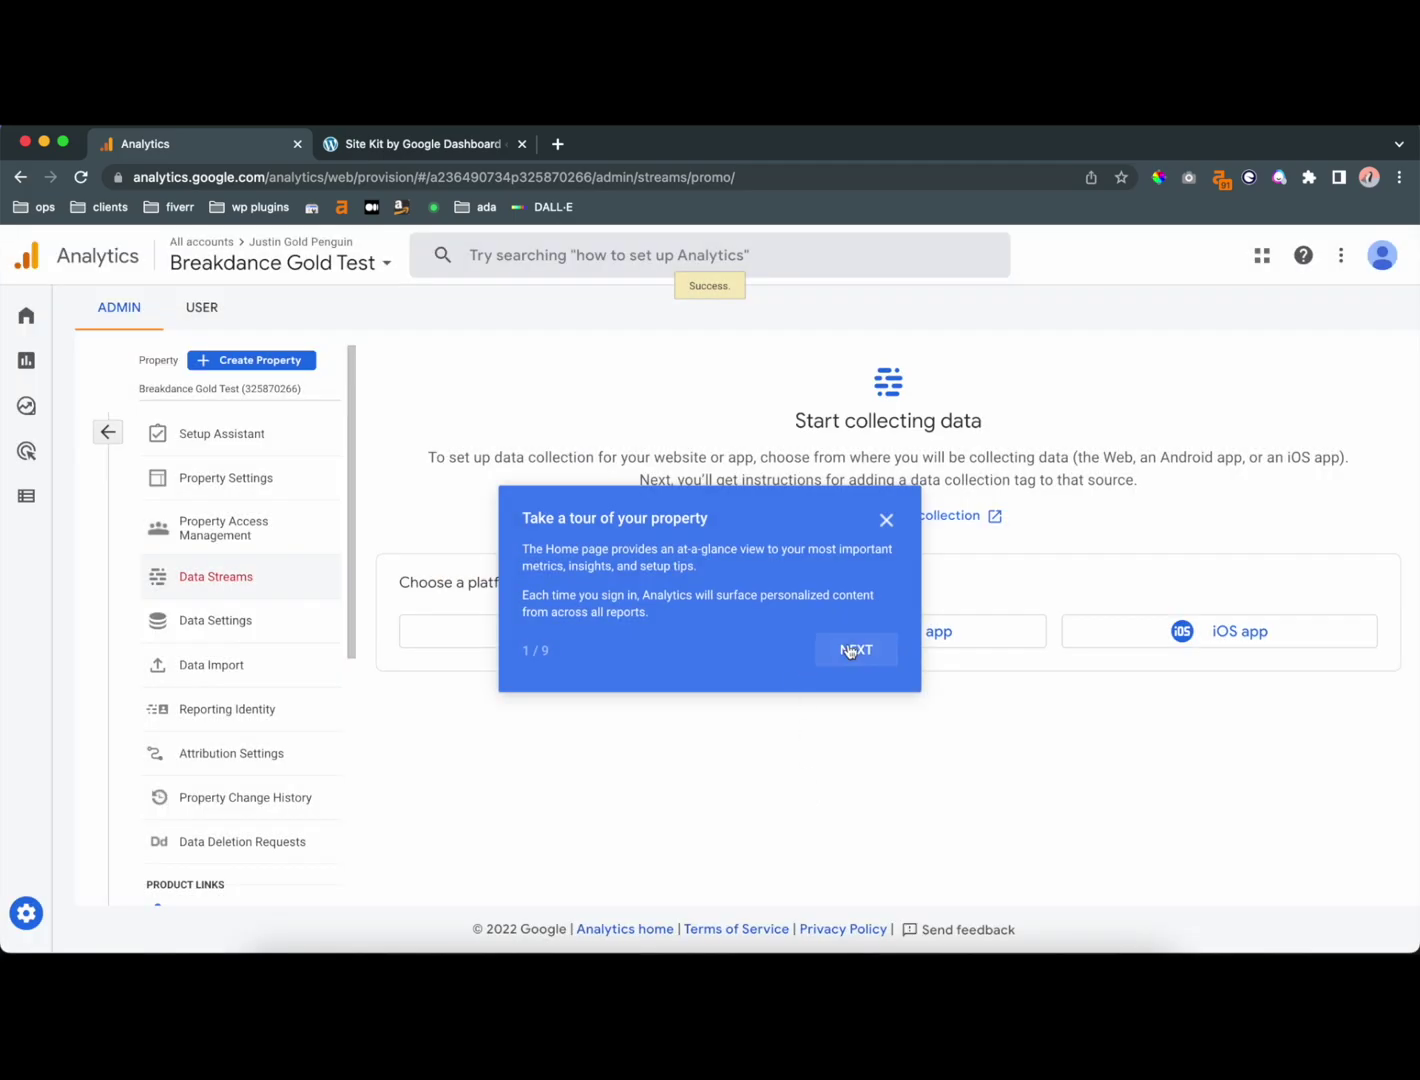
click(886, 521)
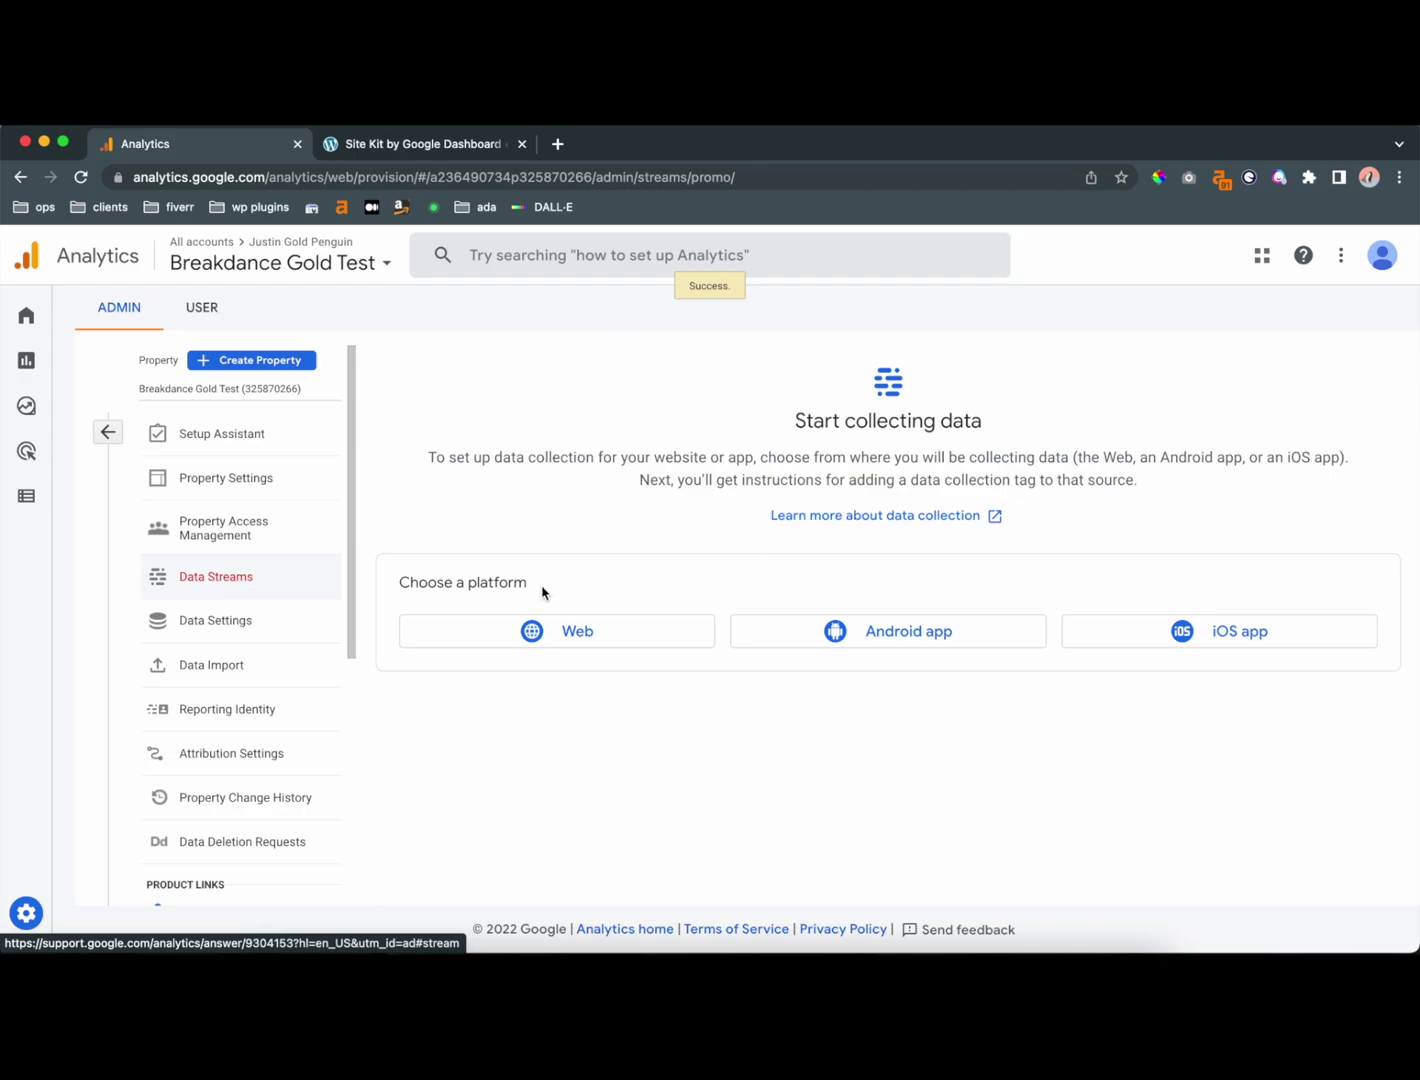
click(548, 640)
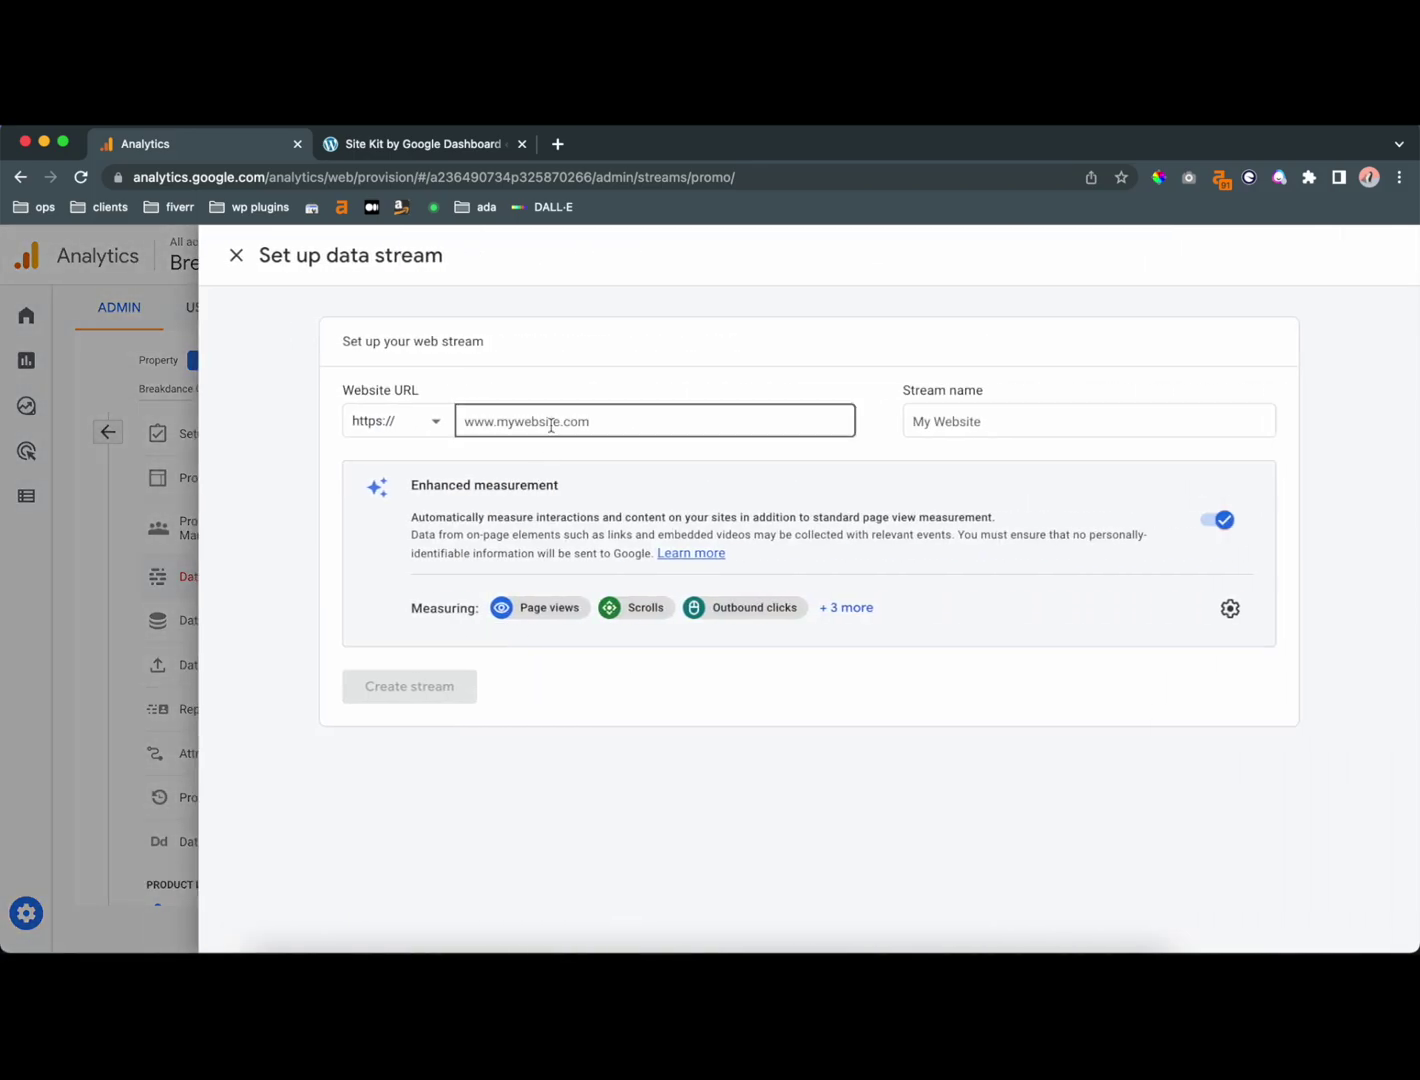
click(381, 148)
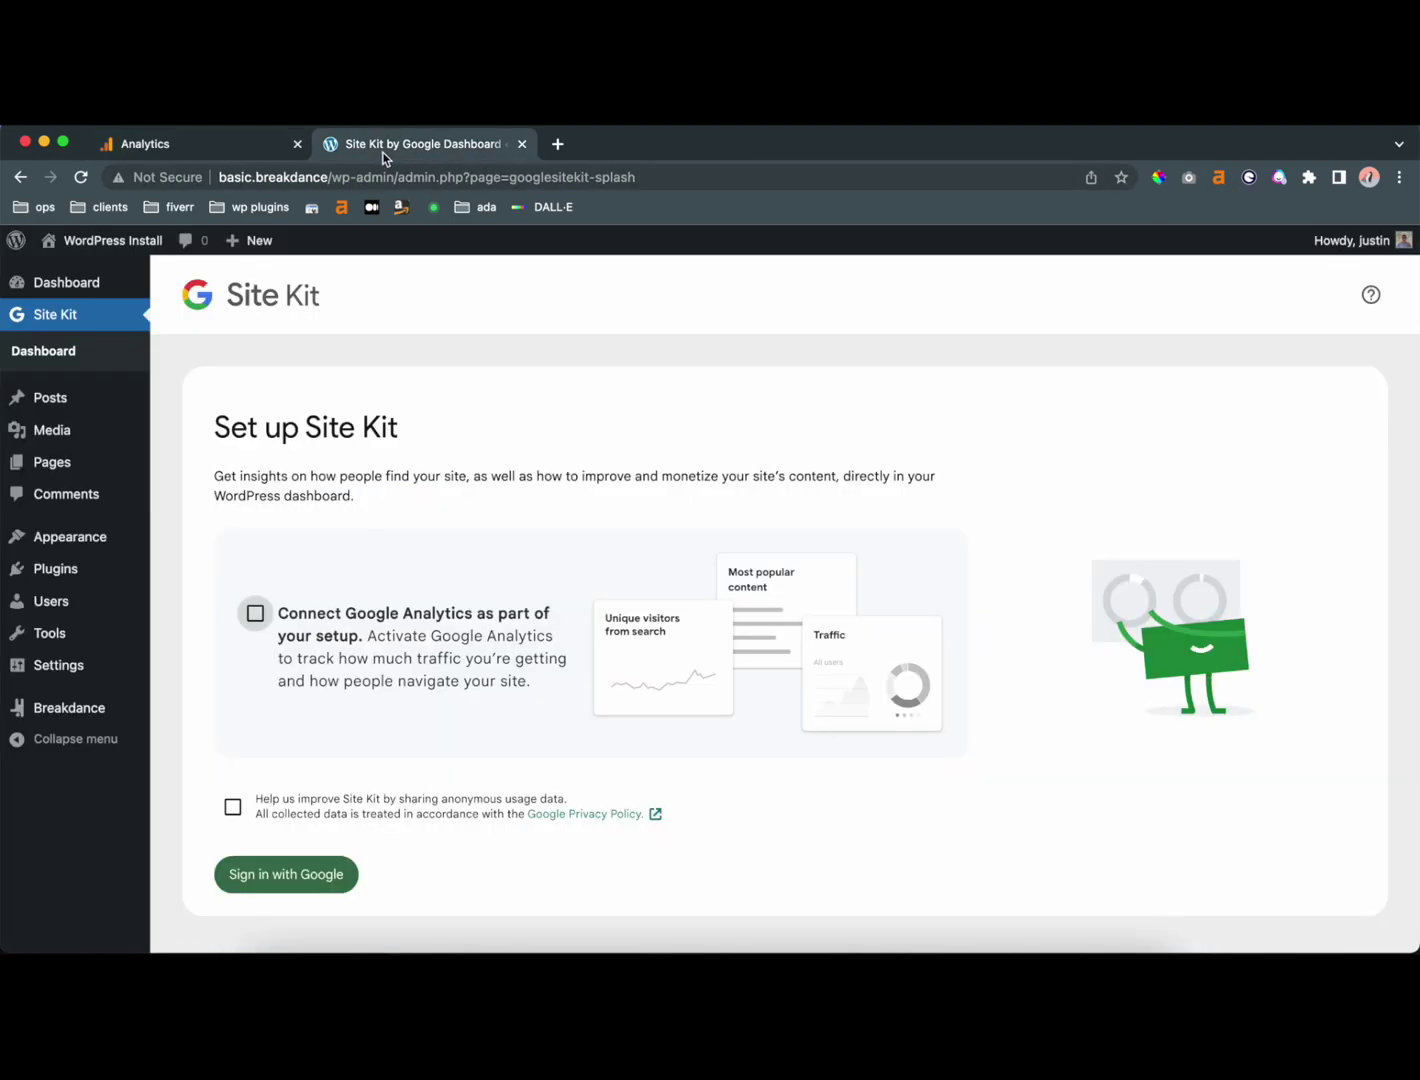
drag(330, 178, 205, 179)
key(super+c)
click(216, 150)
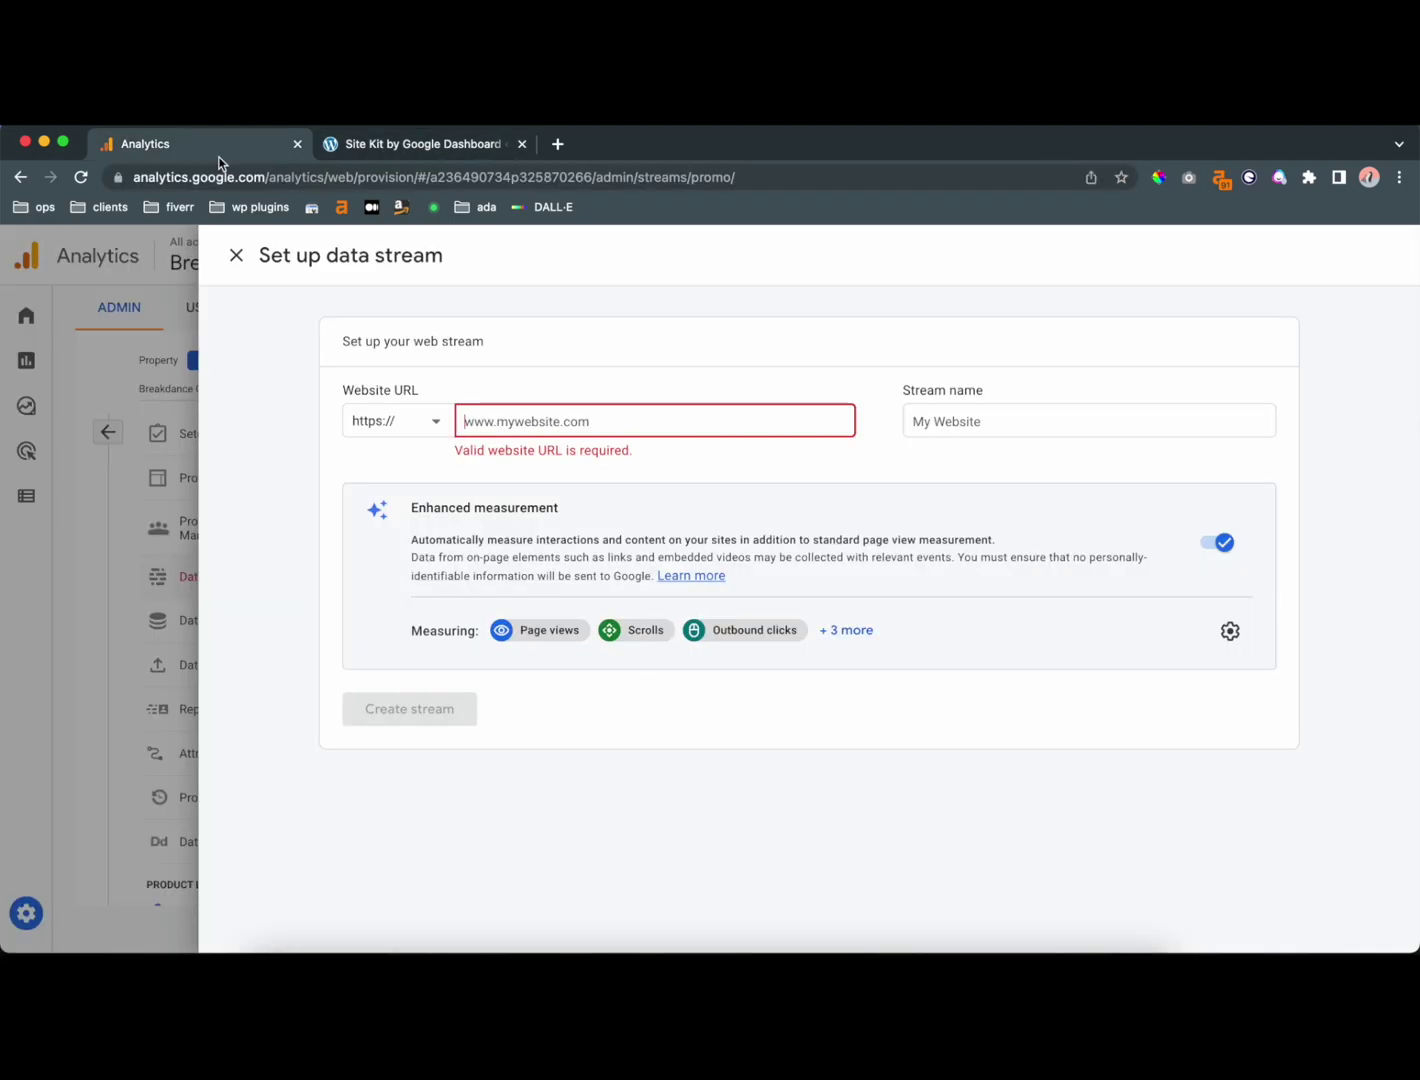
key(super+v)
drag(497, 421, 425, 419)
key(BackSpace)
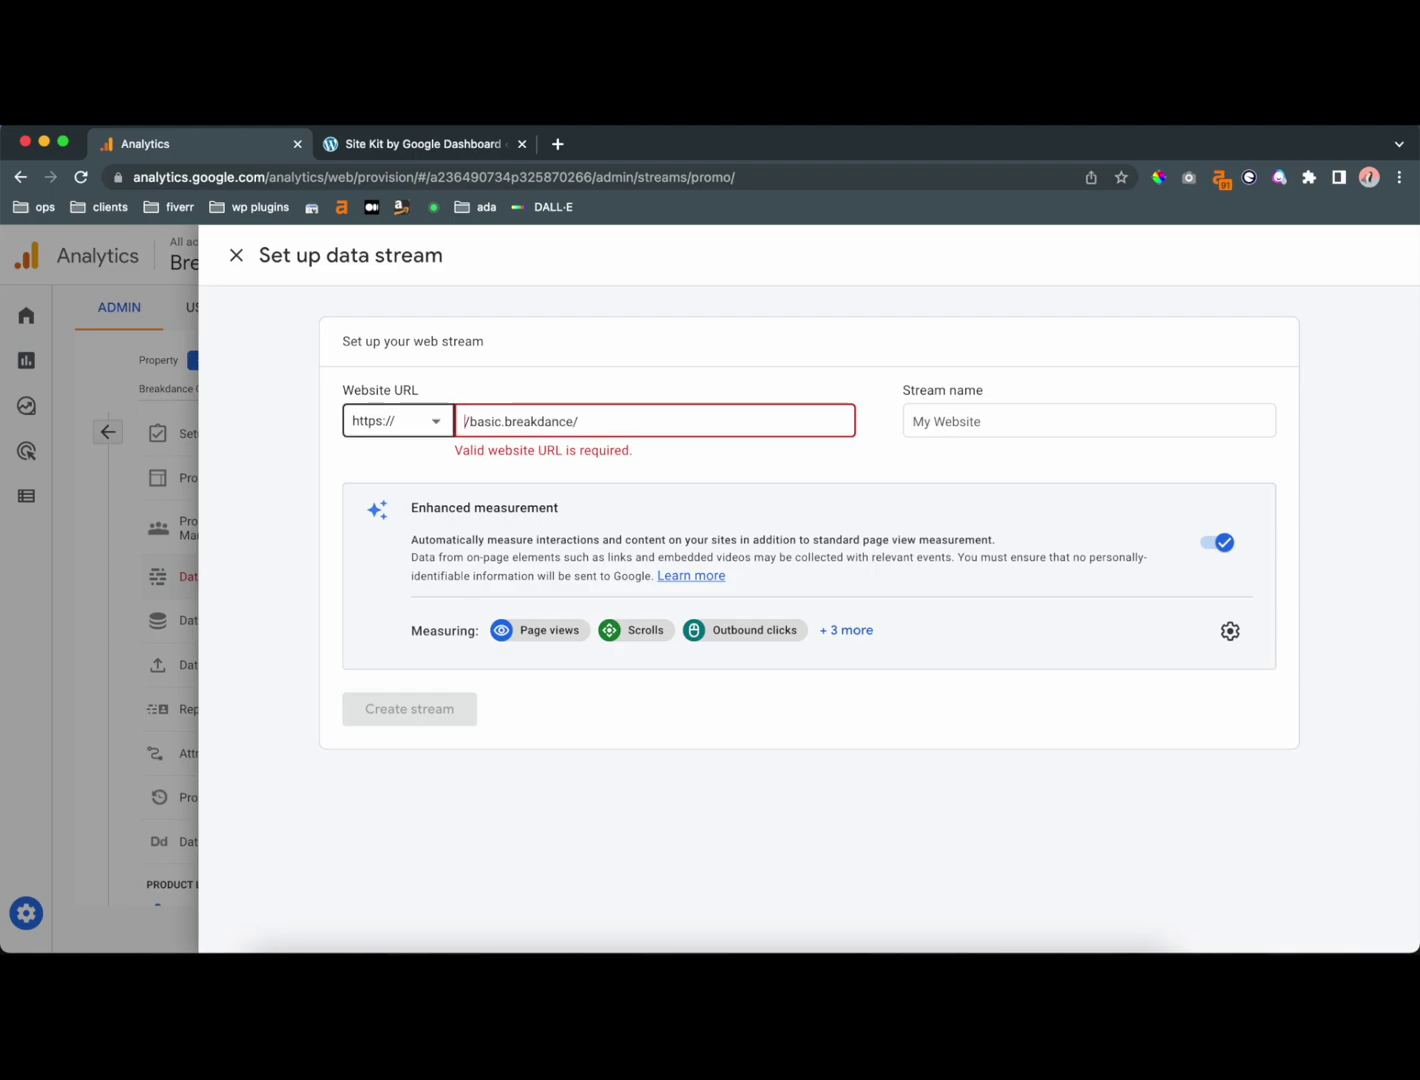
Step: Name the stream 'Basic Breakdance' and create it
click(1010, 419)
text(B)
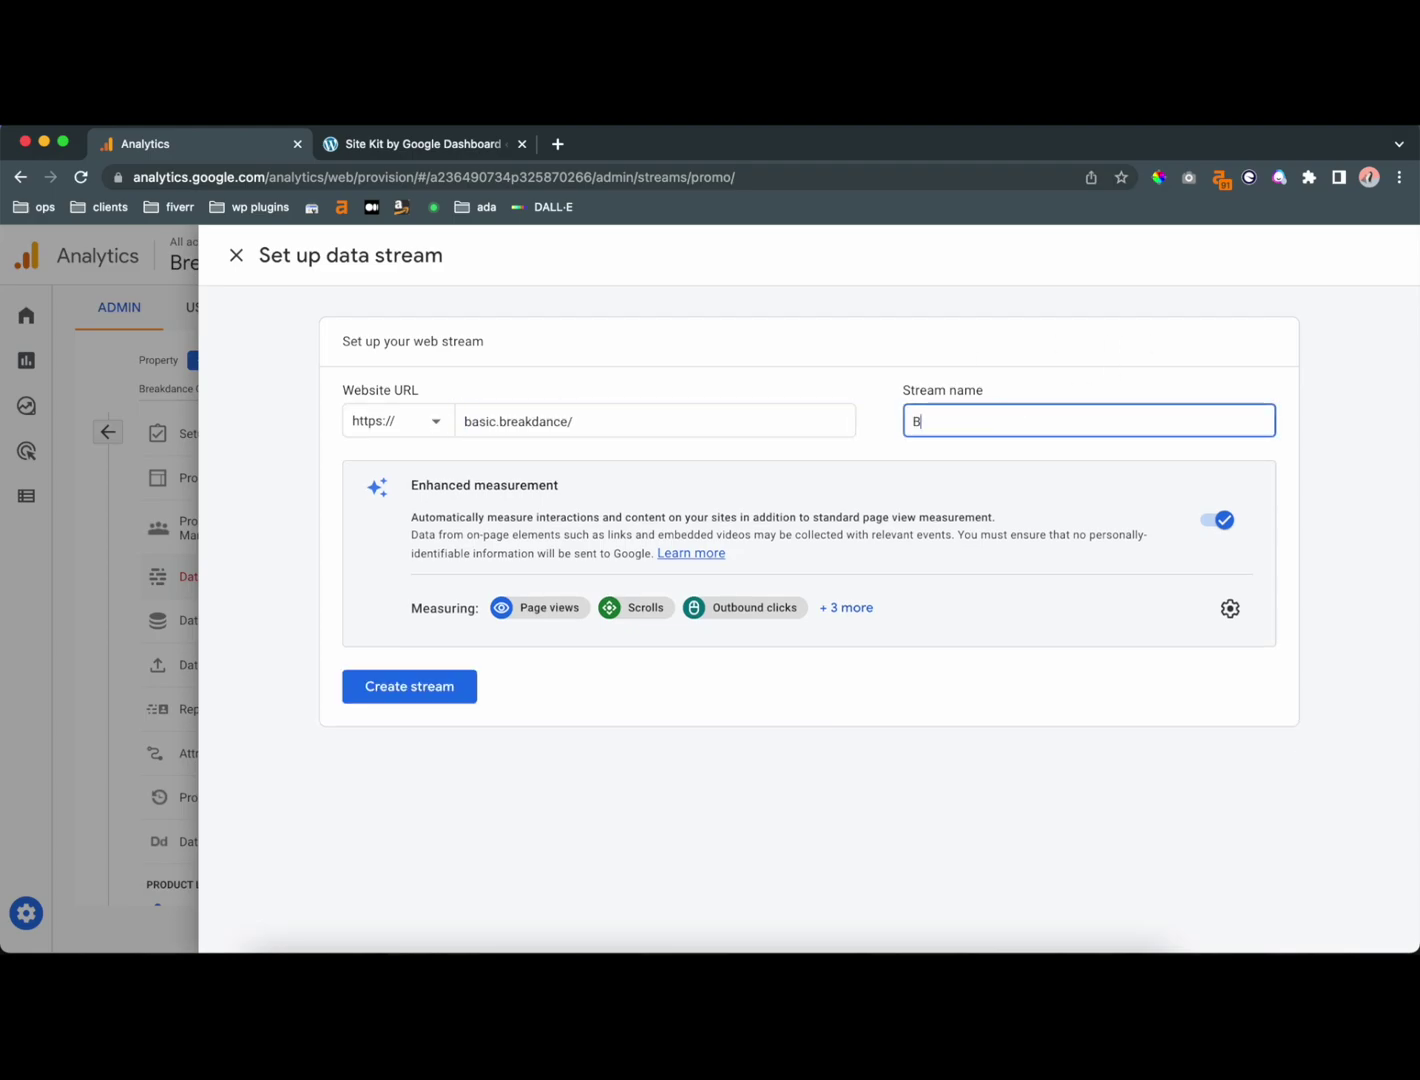
text(asic Breakdance)
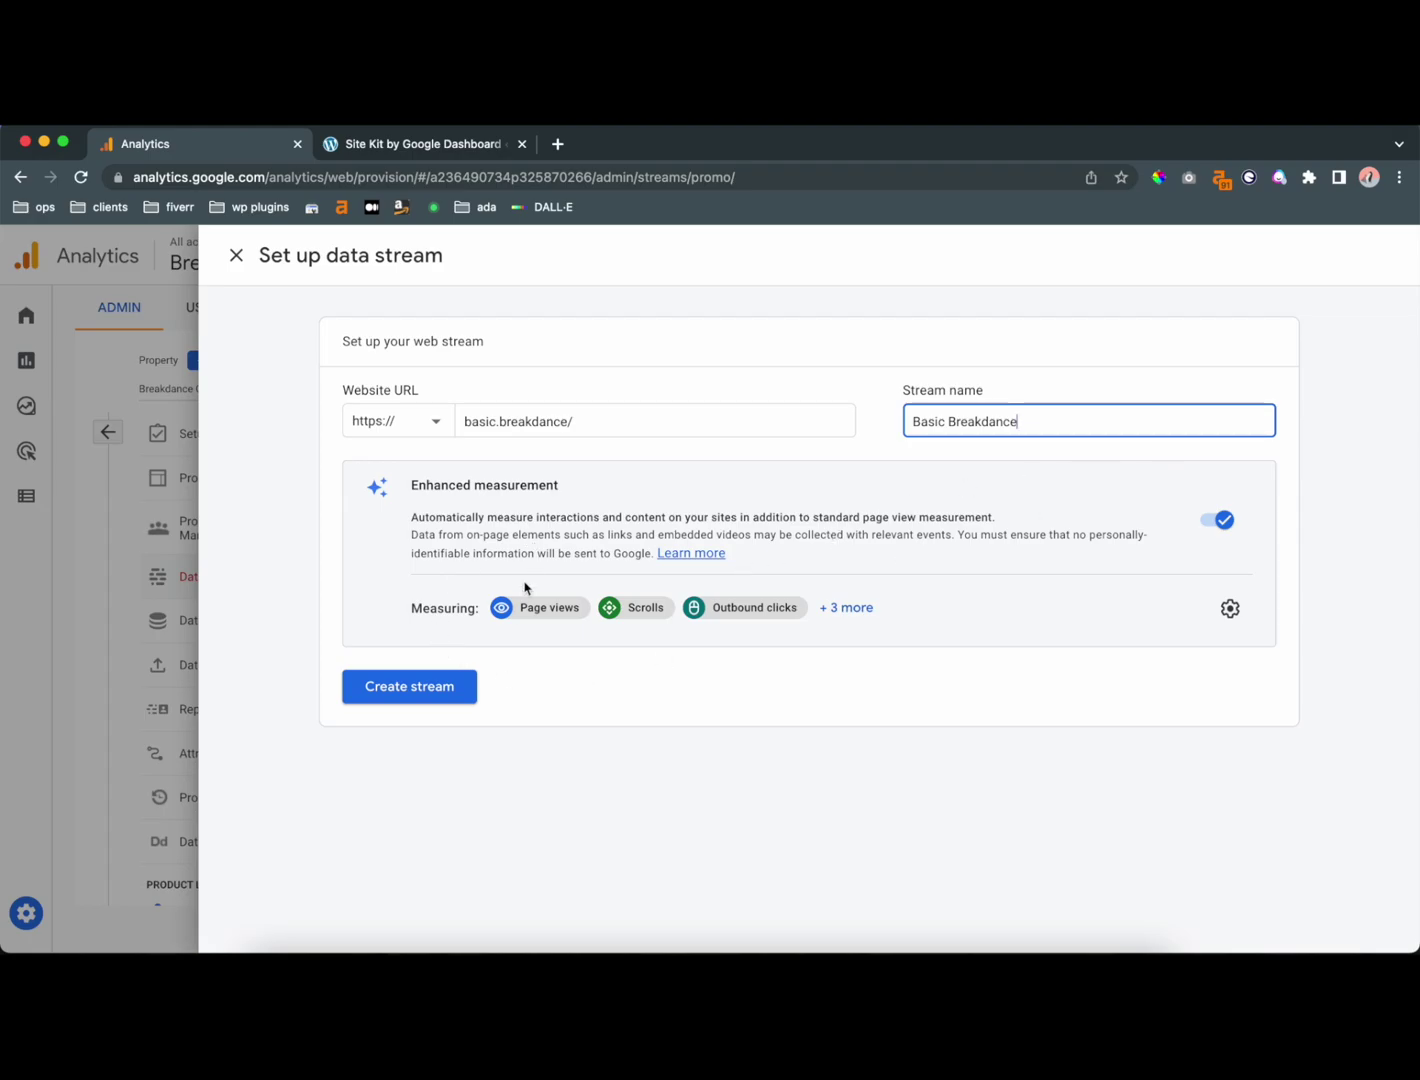
click(422, 689)
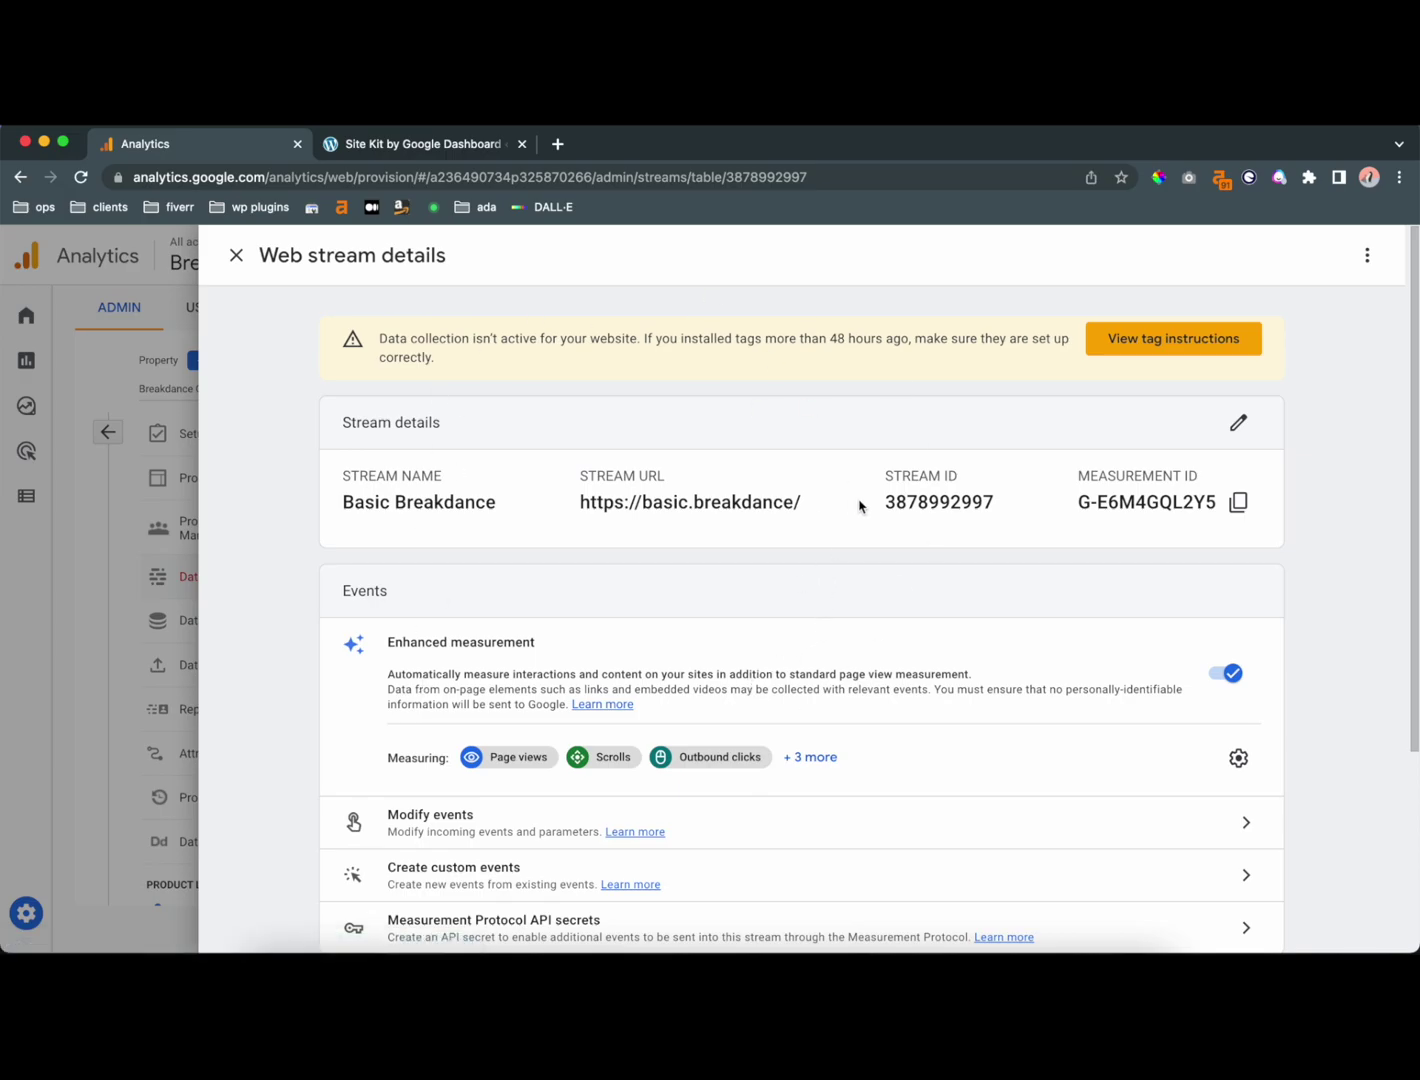
Step: Copy the measurement ID, then open the tag instructions and copy the gtag.js Google tag code
drag(1080, 502, 1228, 508)
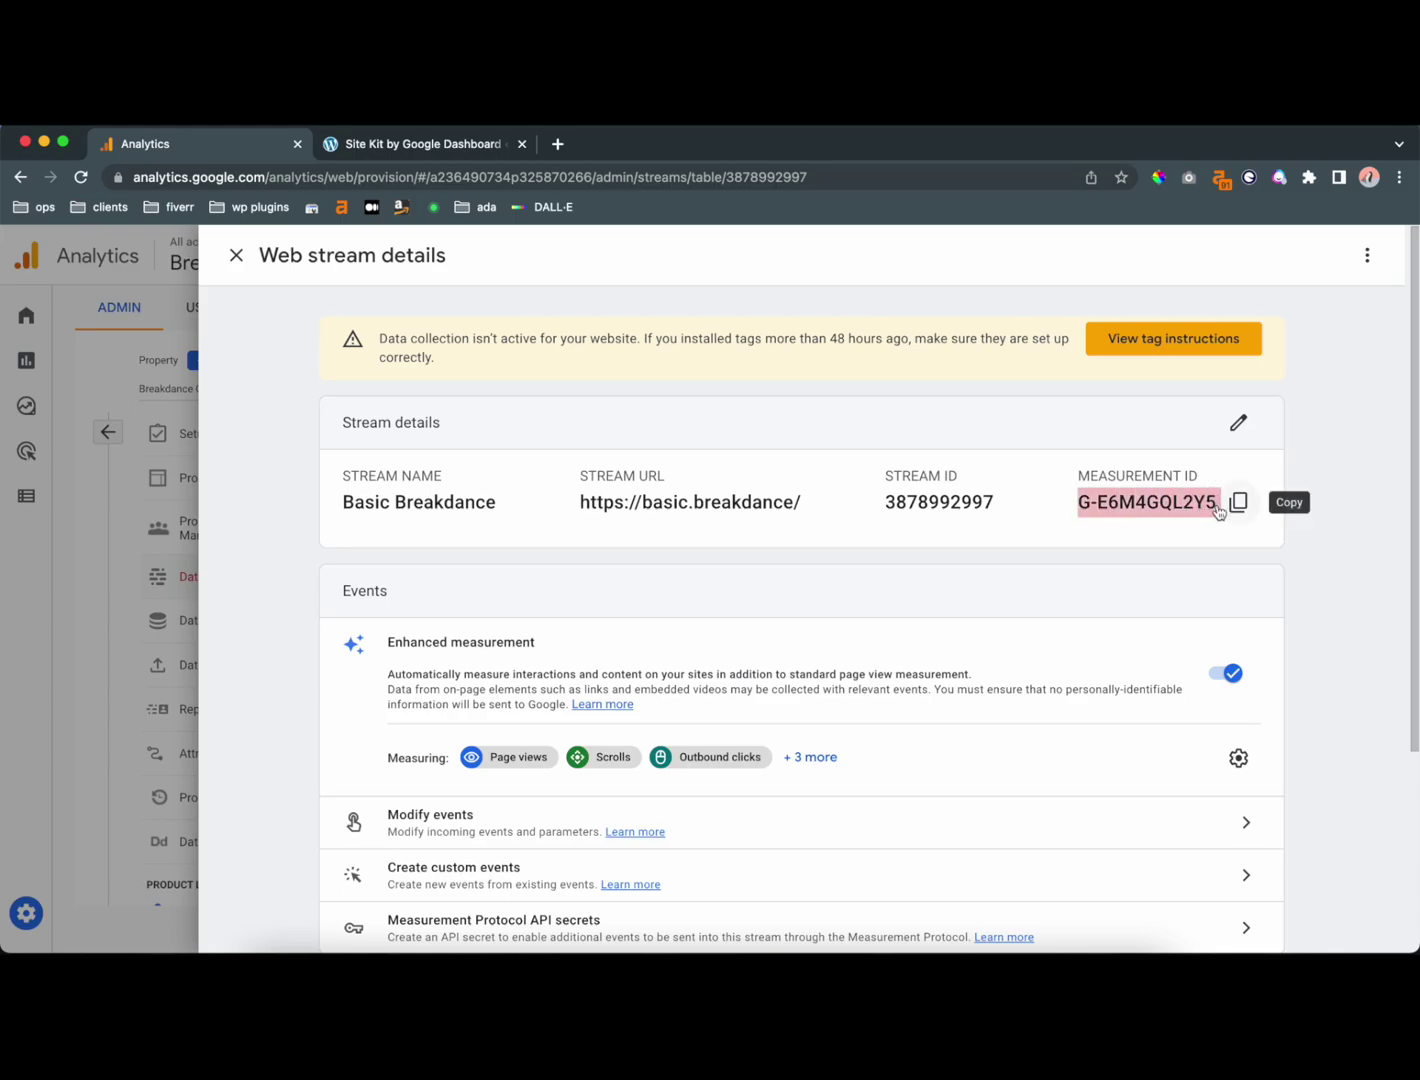
click(1229, 510)
scroll(1141, 566, down, 1)
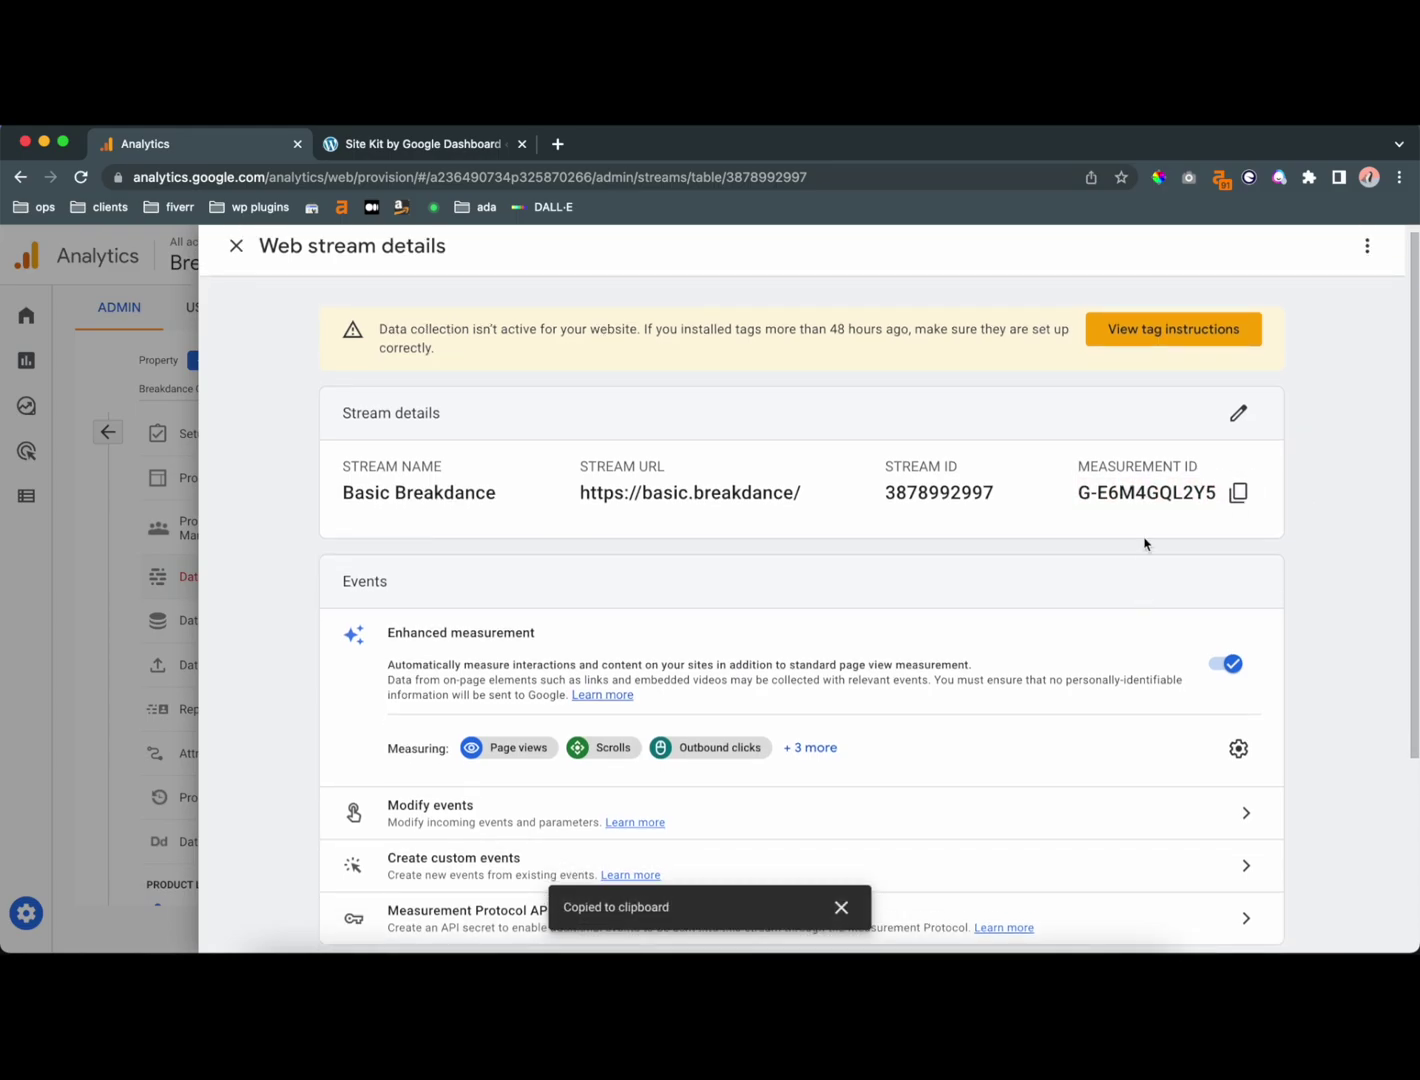
click(1149, 338)
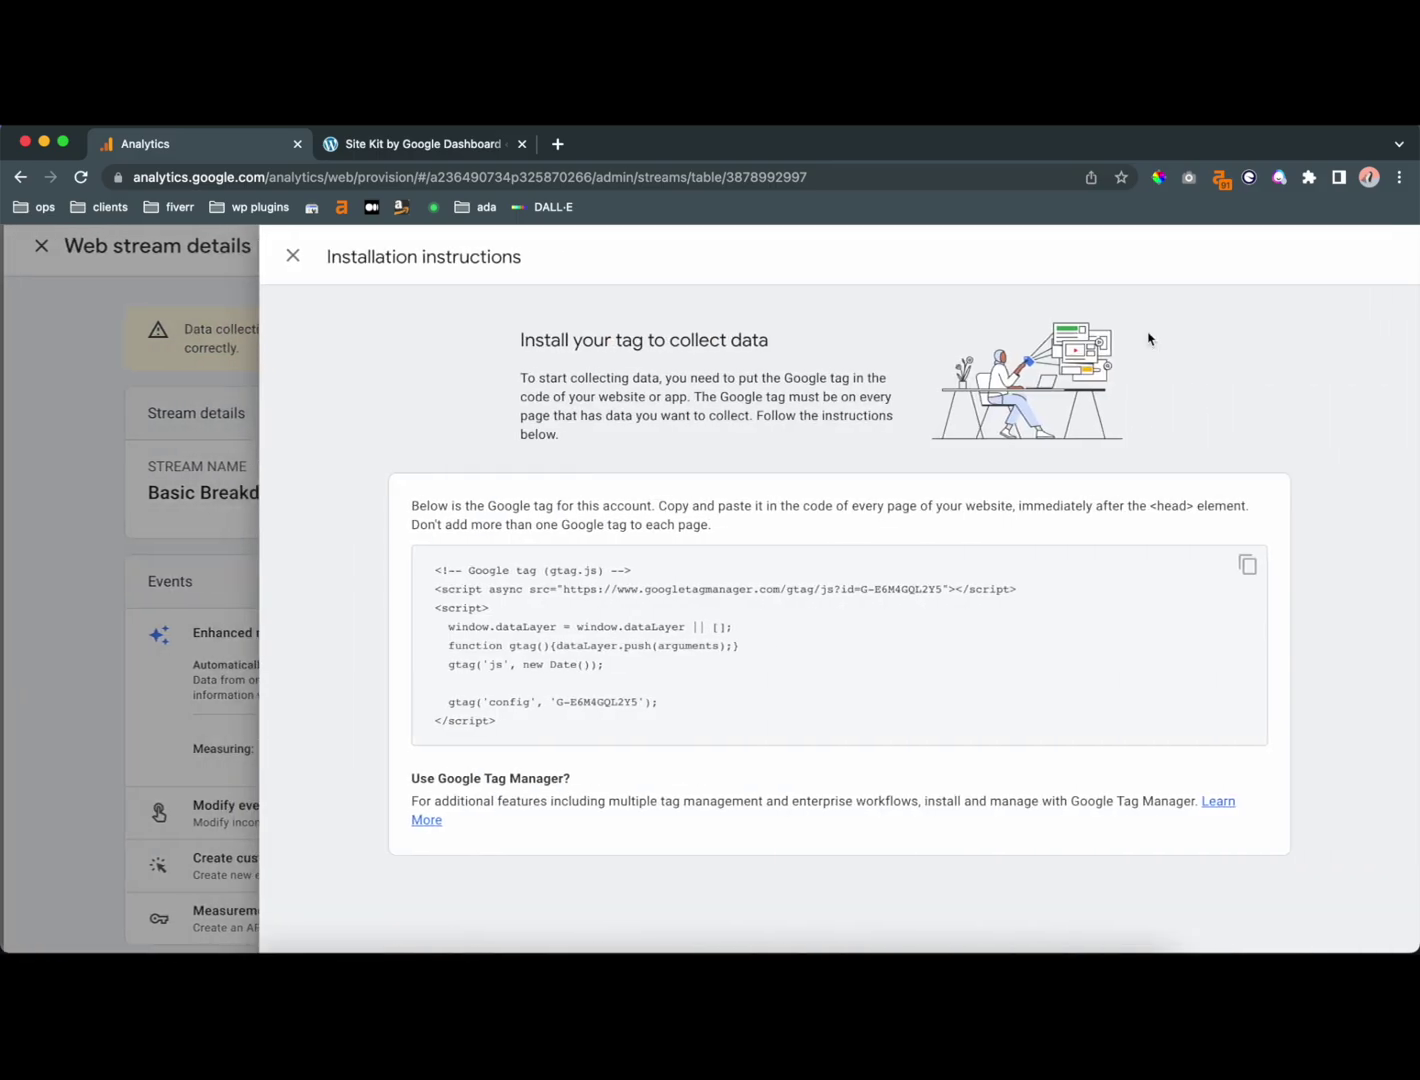
drag(531, 735, 434, 577)
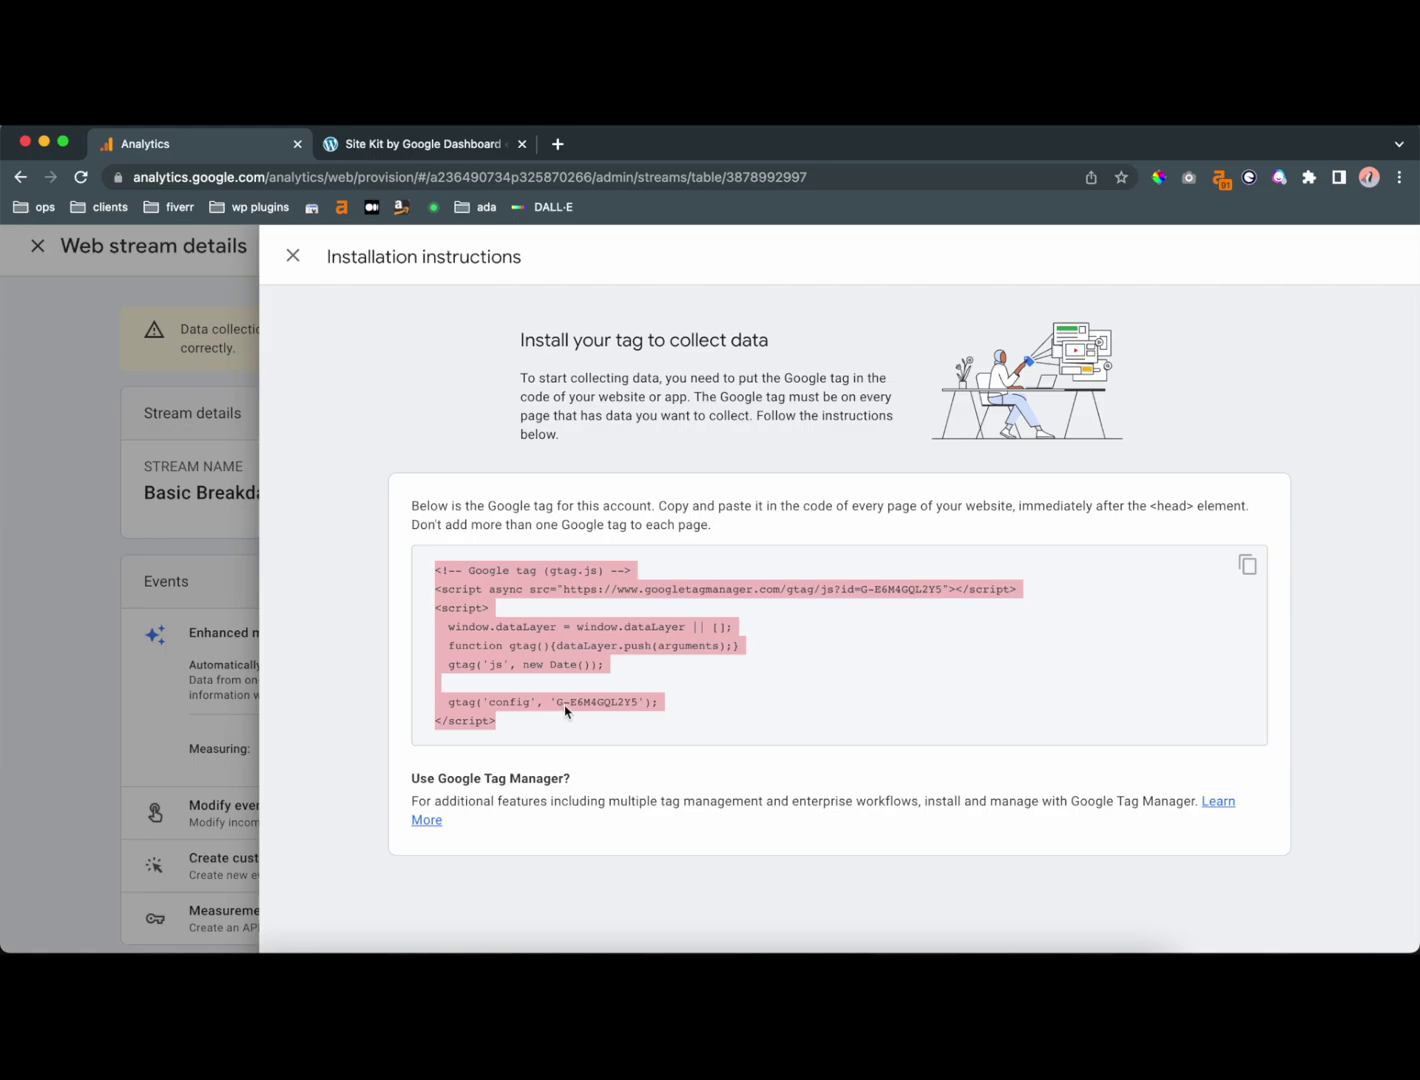
mouse_move(560, 705)
mouse_down()
mouse_move(634, 709)
mouse_move(557, 706)
mouse_up()
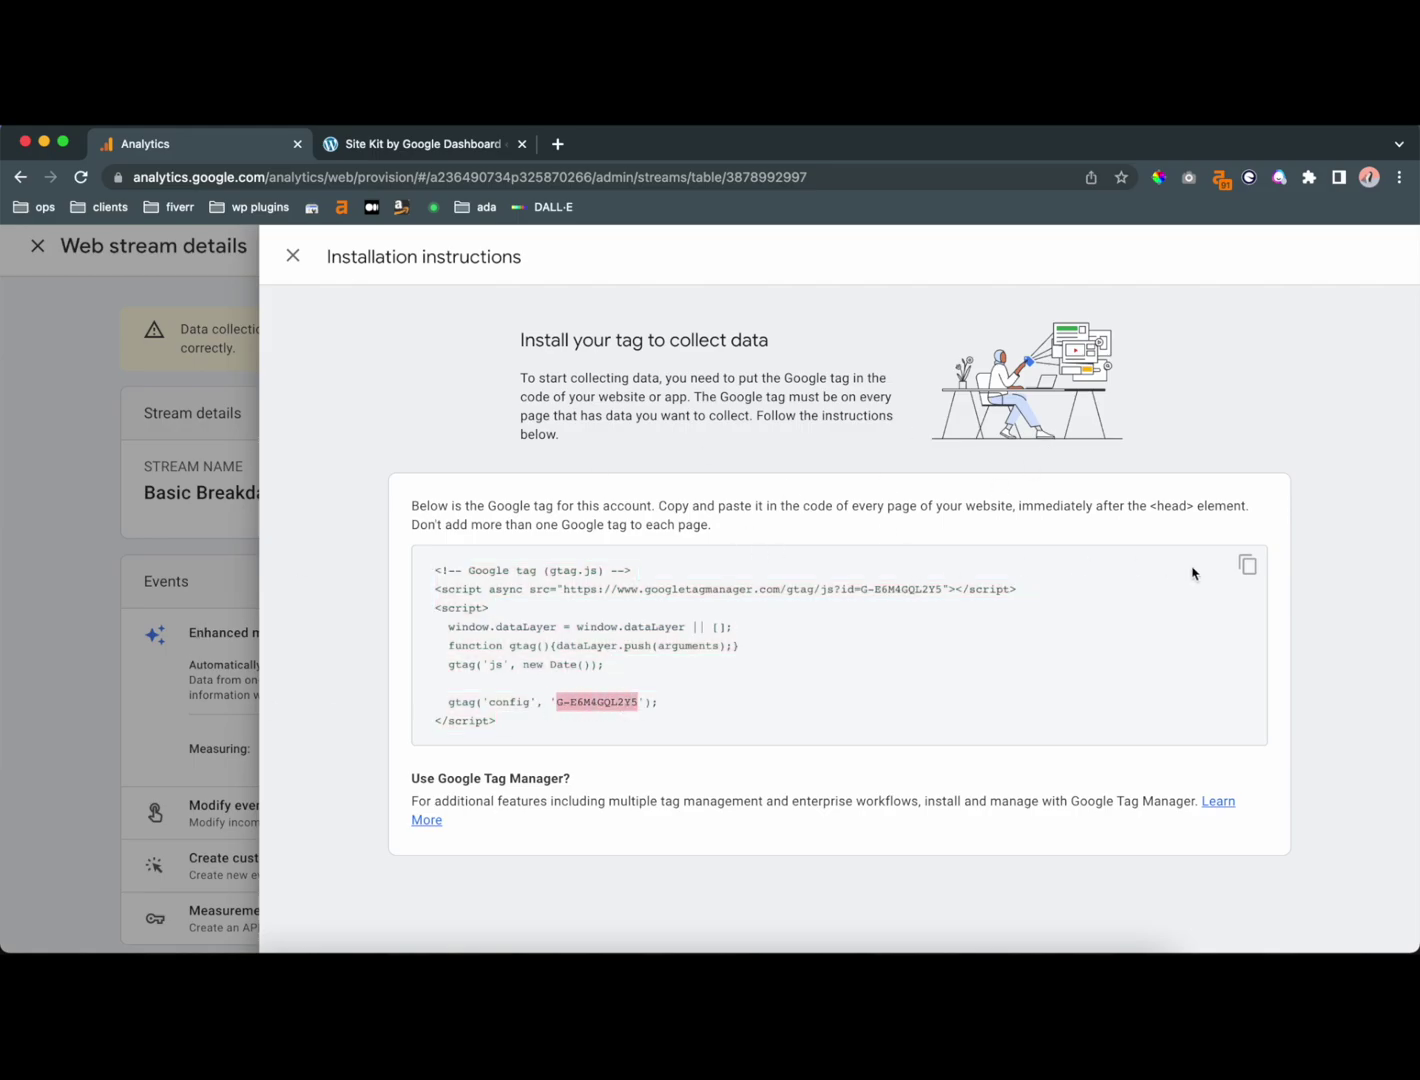
click(1247, 565)
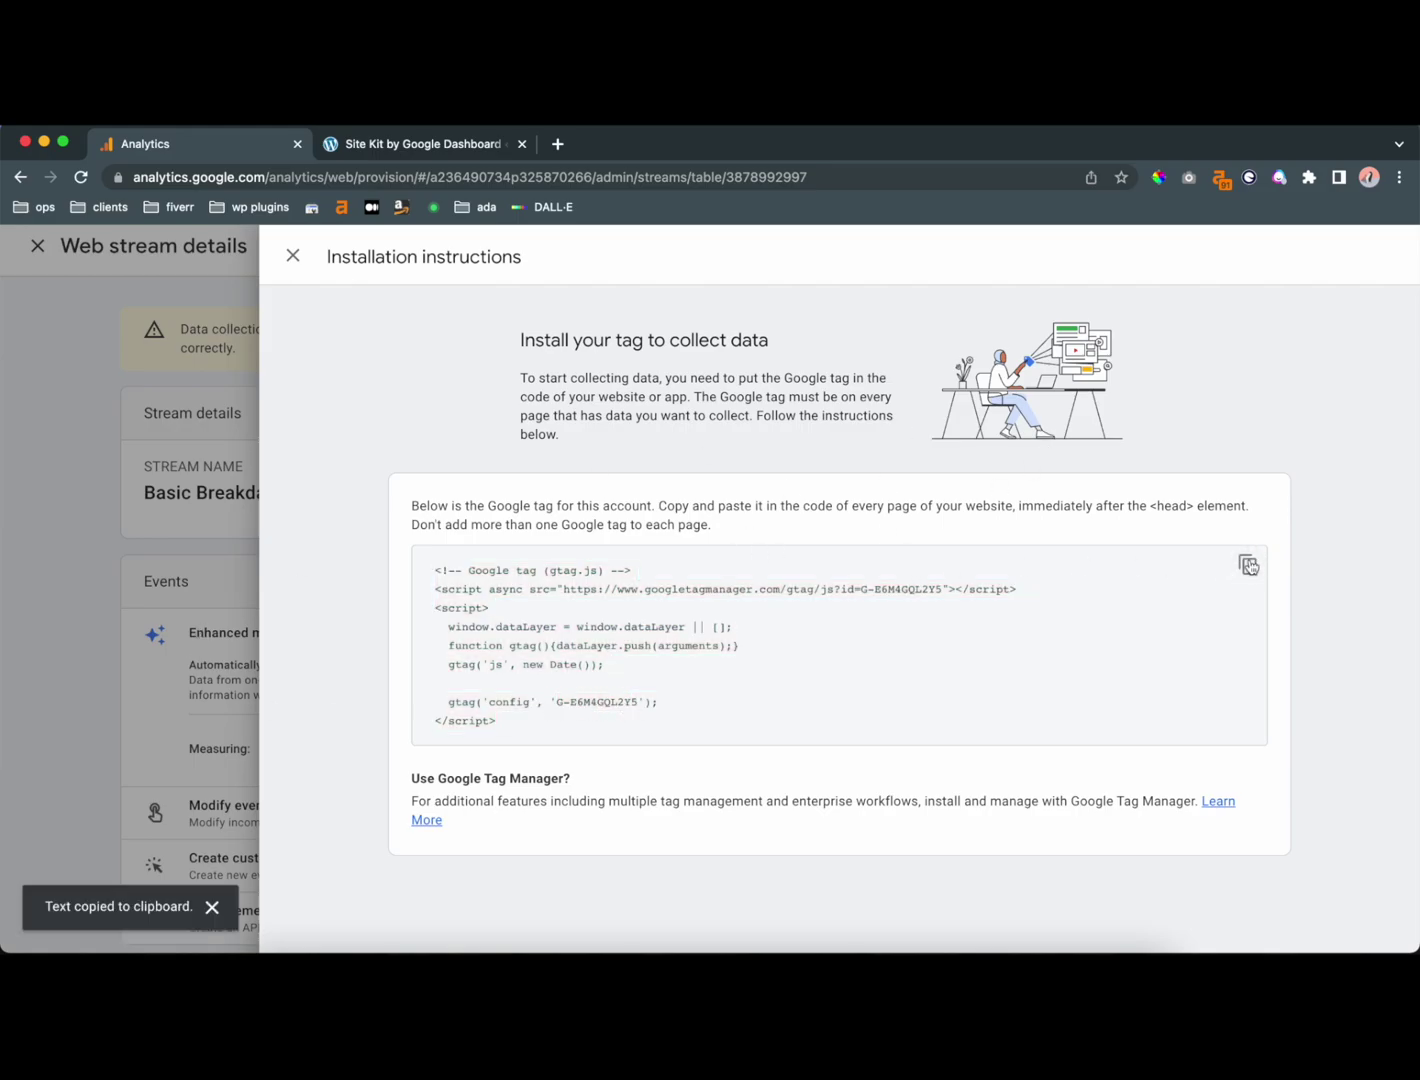
Step: Paste the Google tag into Header Code under Breakdance > Settings > Custom Code and save
click(432, 149)
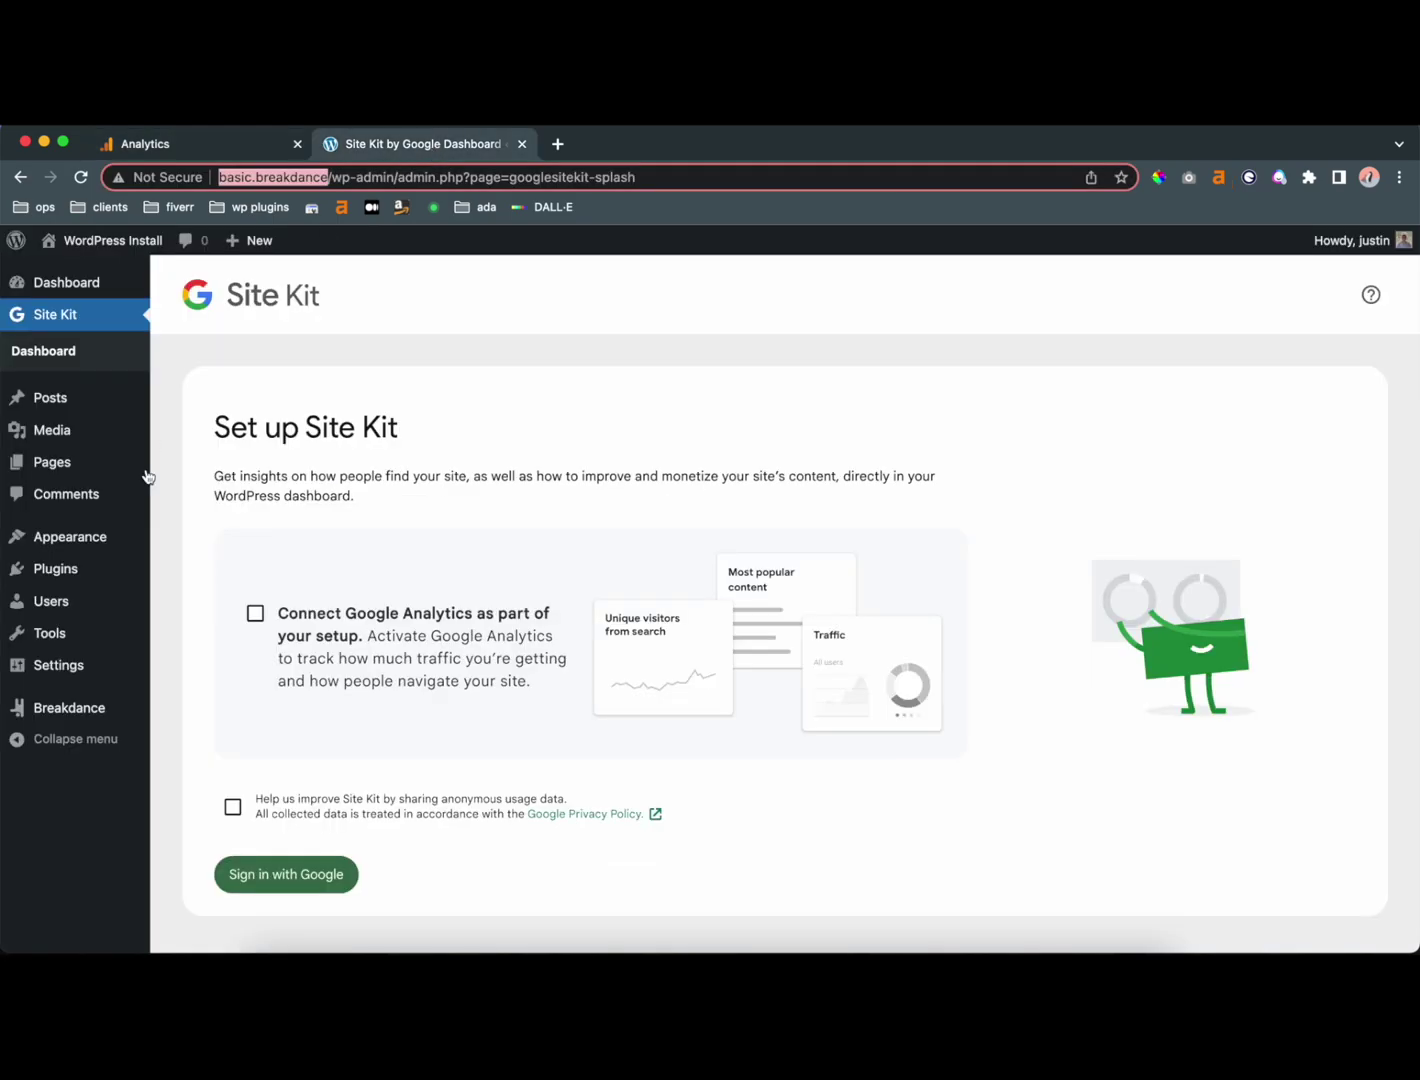
mouse_move(72, 710)
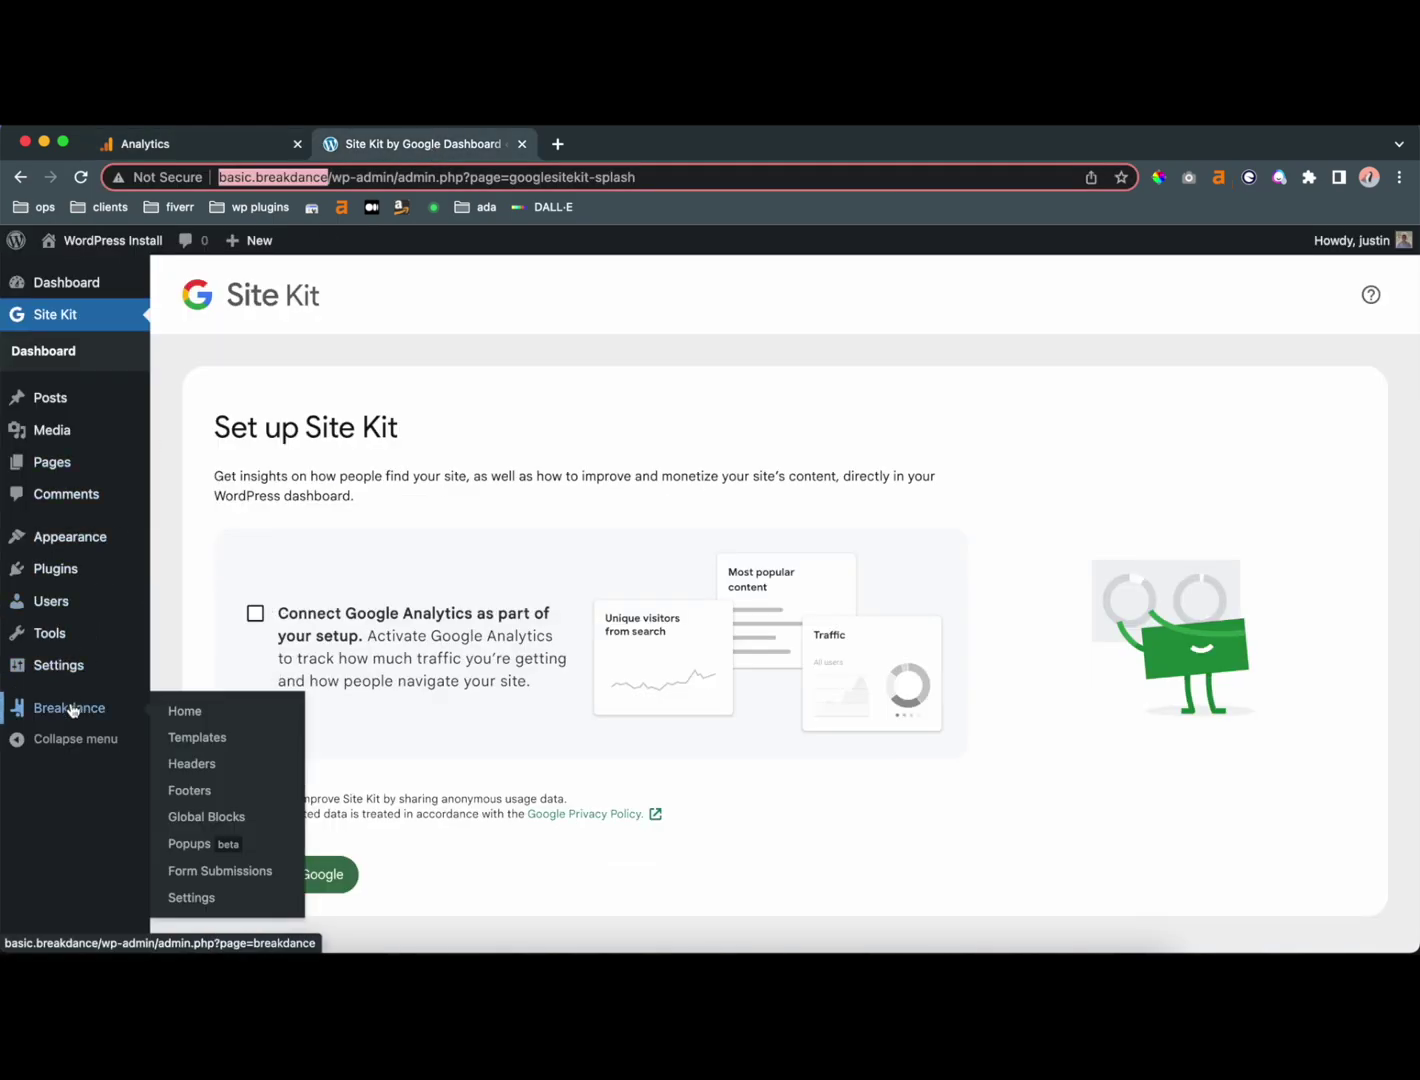
click(191, 897)
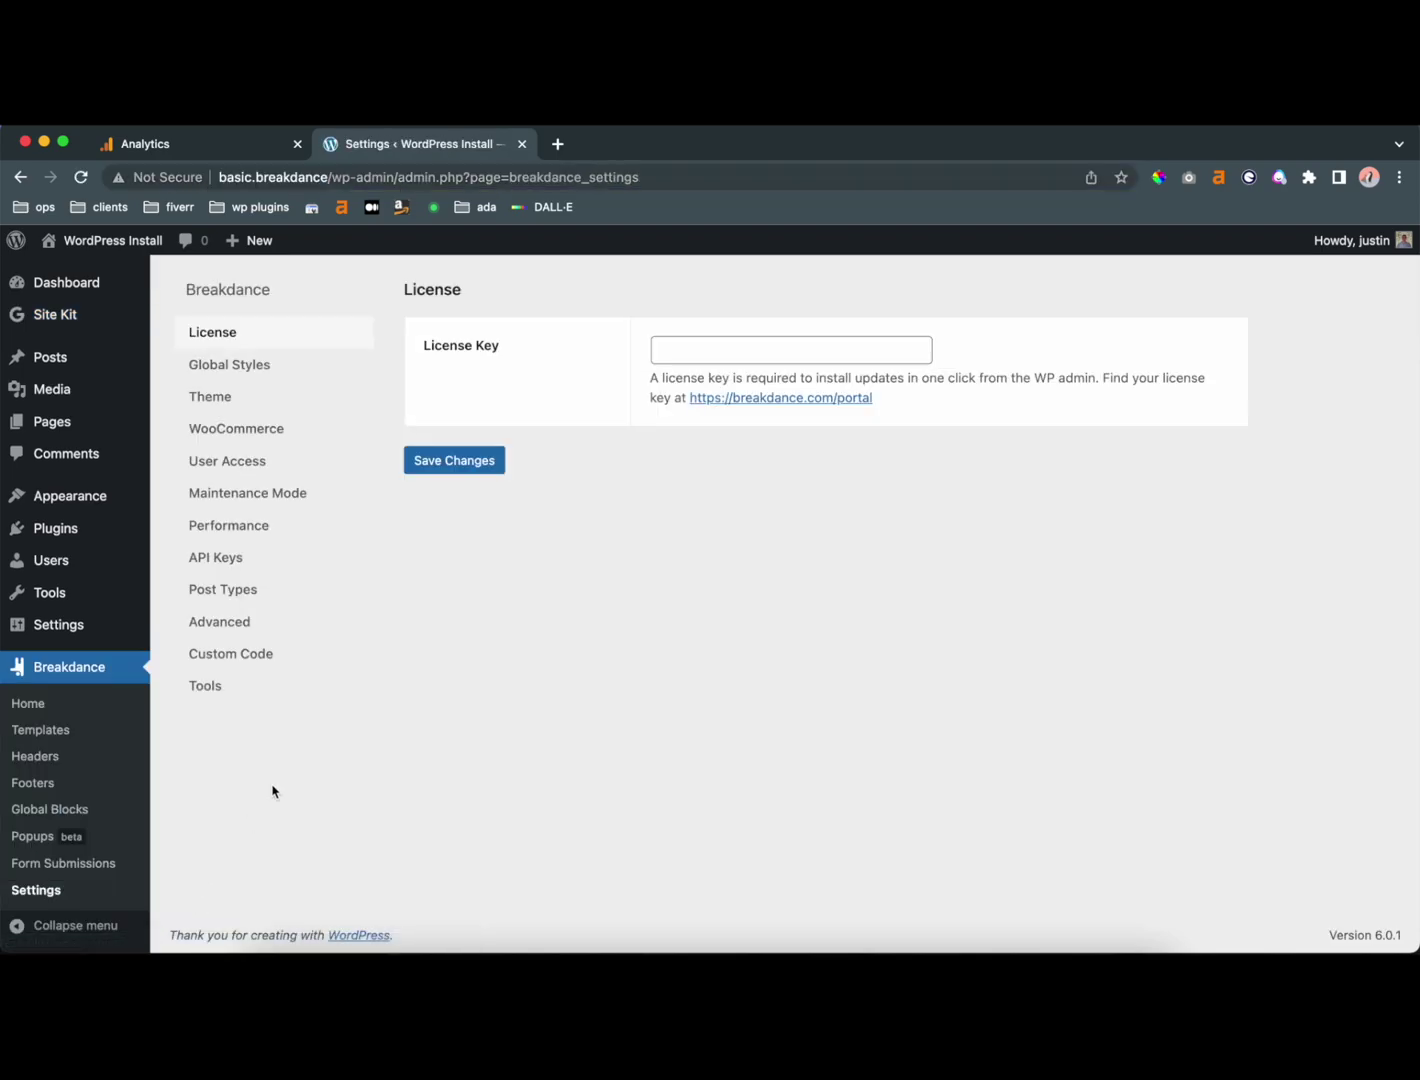
click(240, 654)
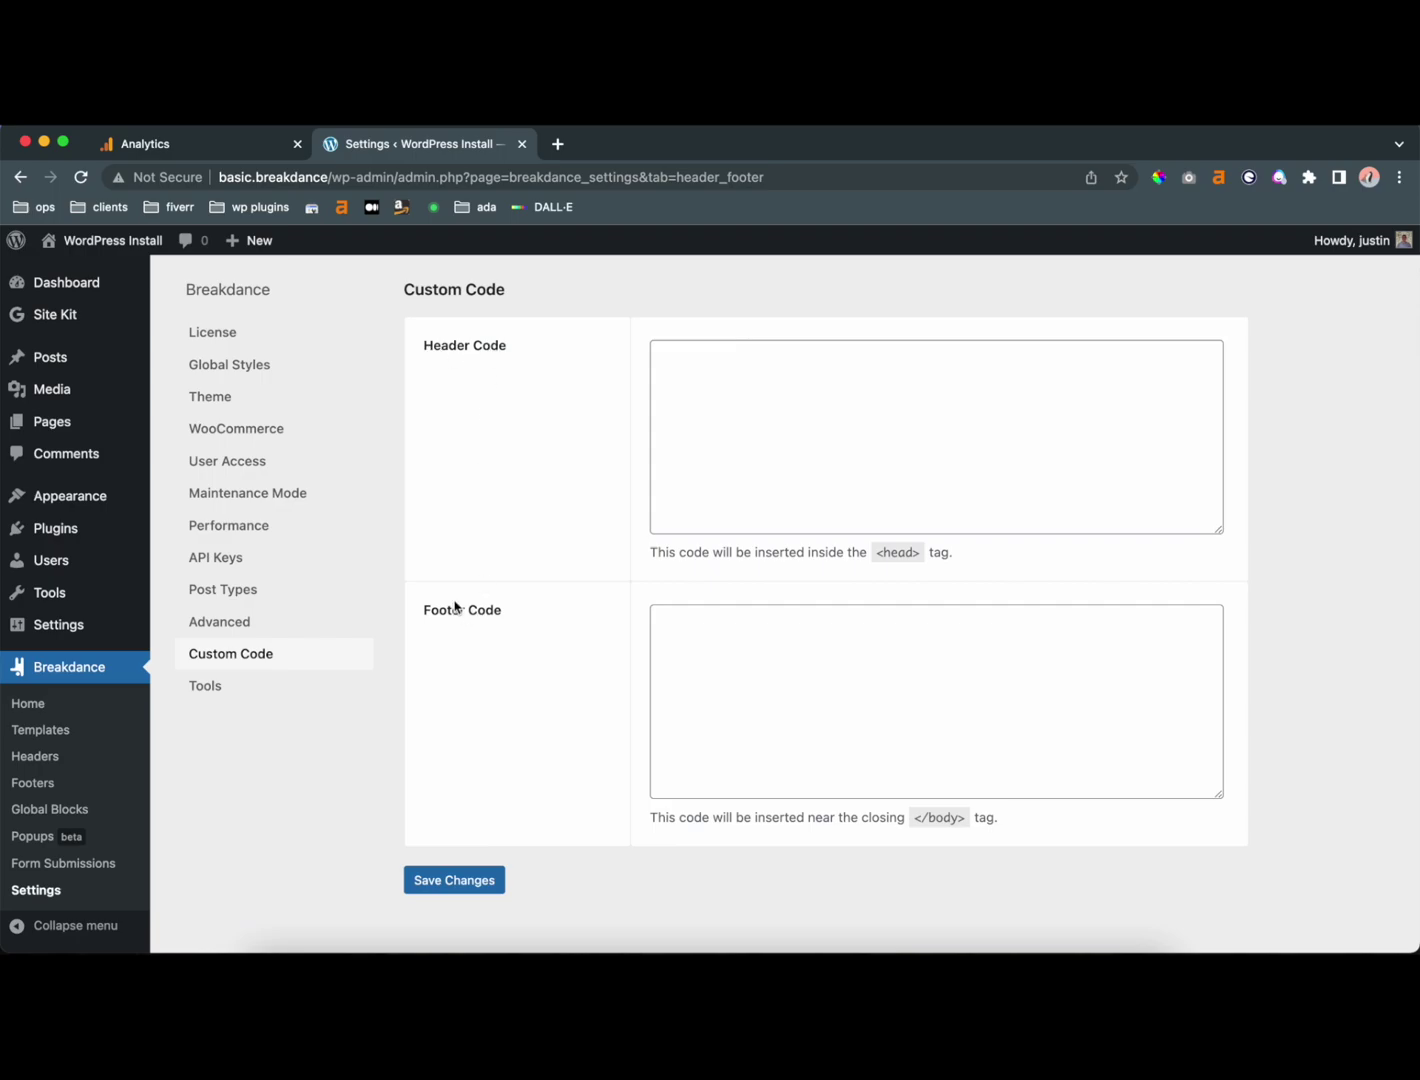
click(744, 422)
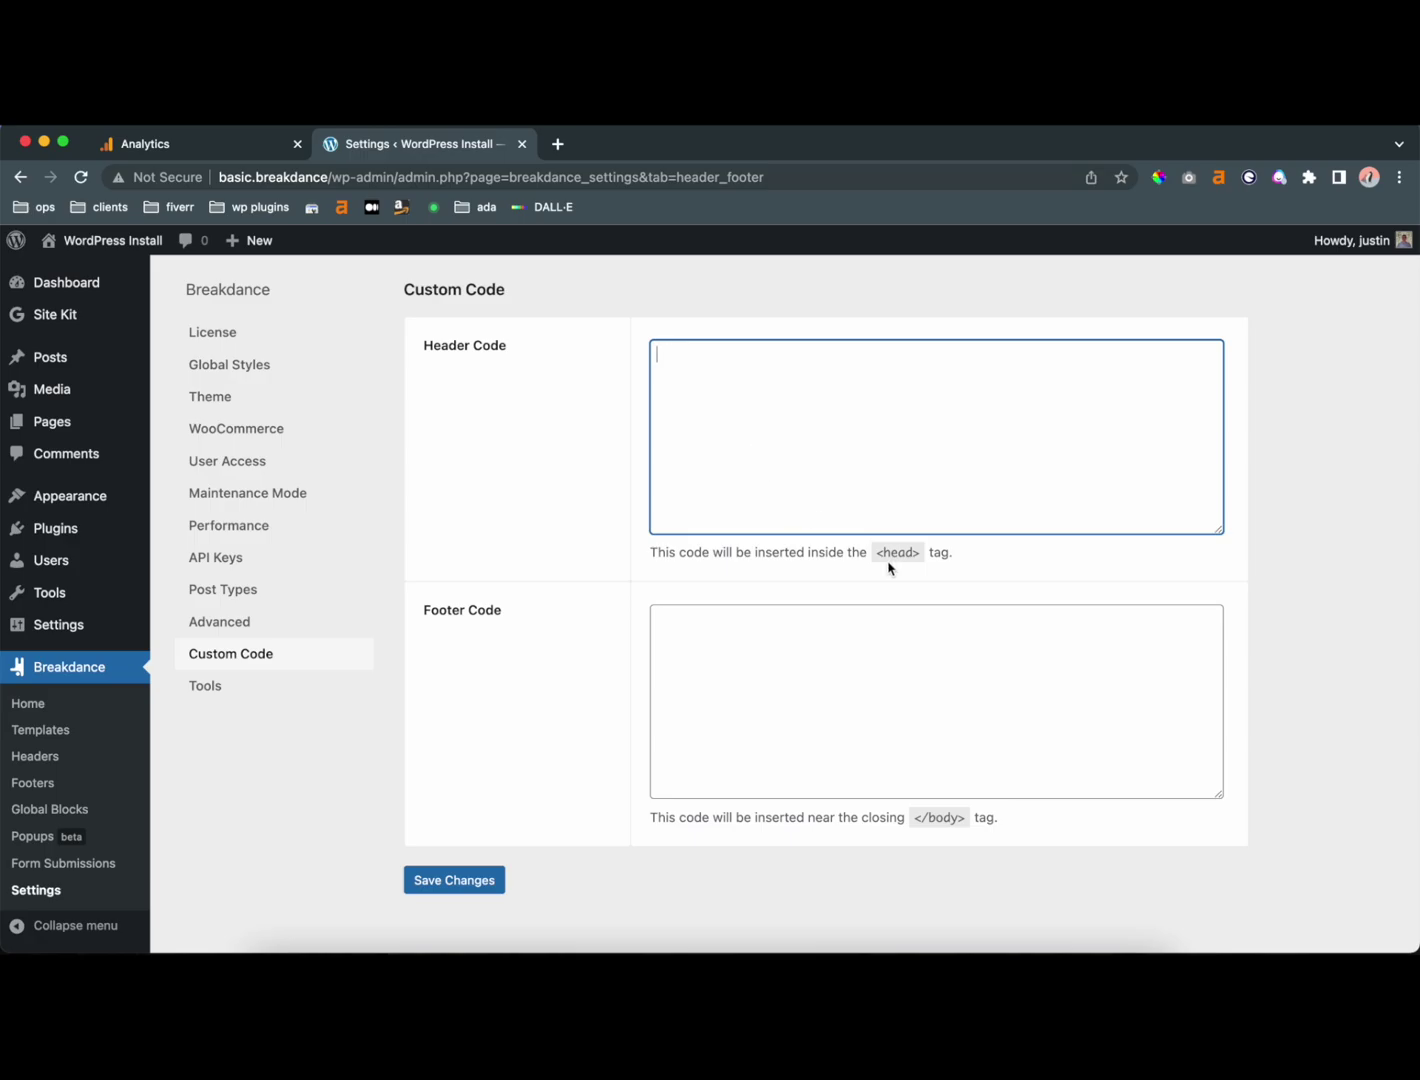
key(cmd+v)
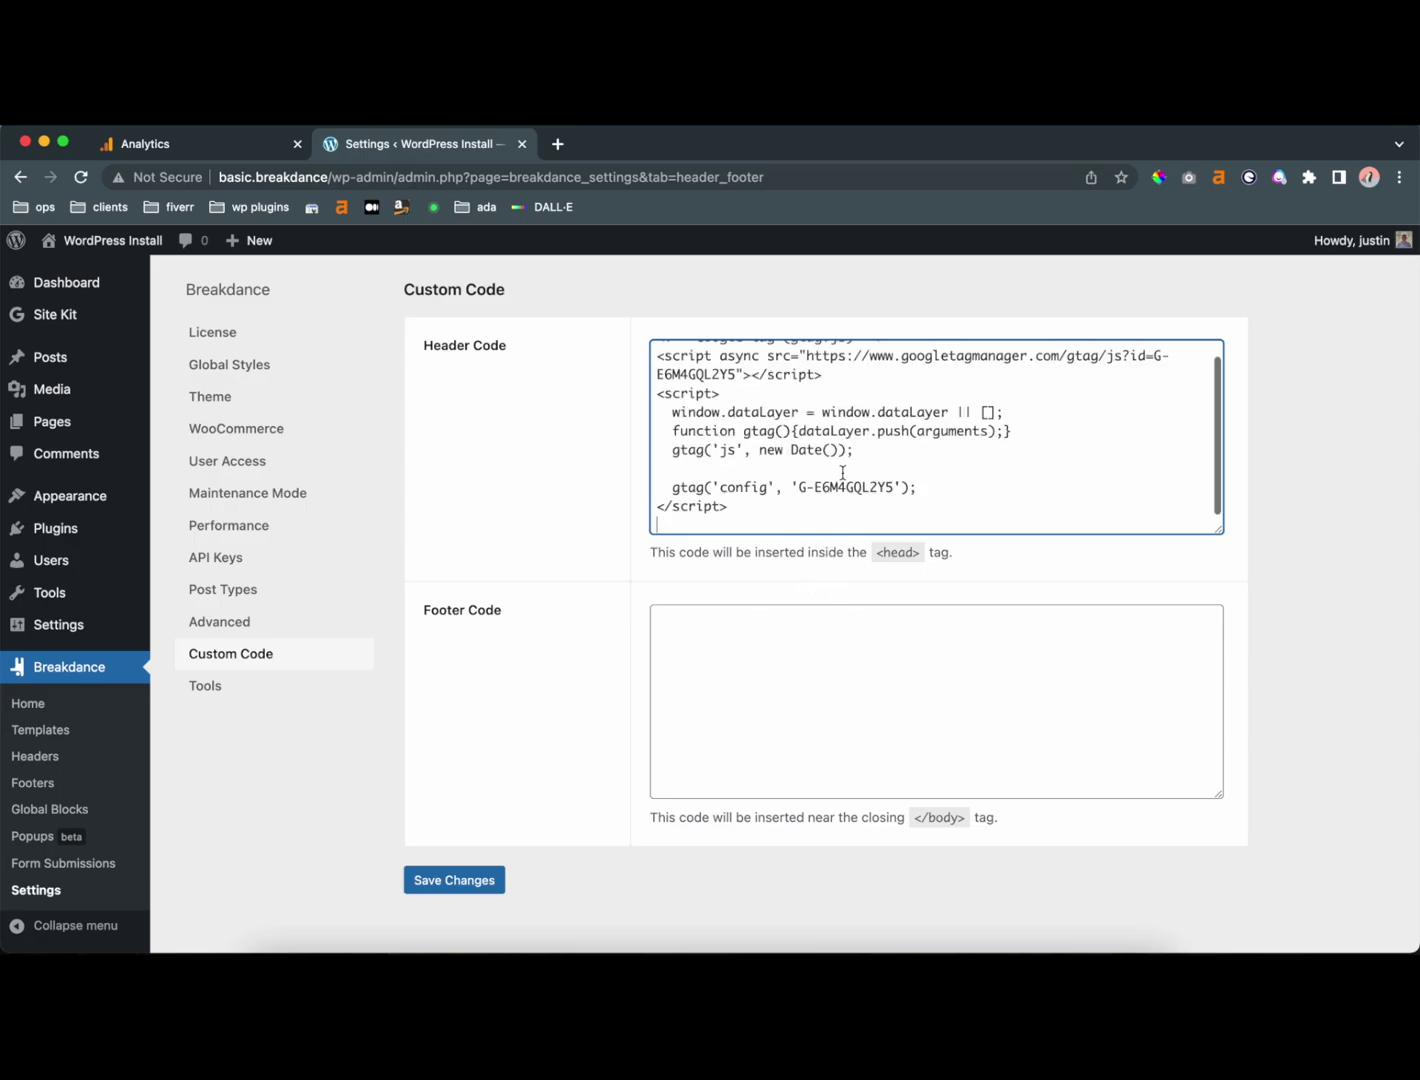
scroll(860, 455, up, 1)
scroll(887, 442, down, 1)
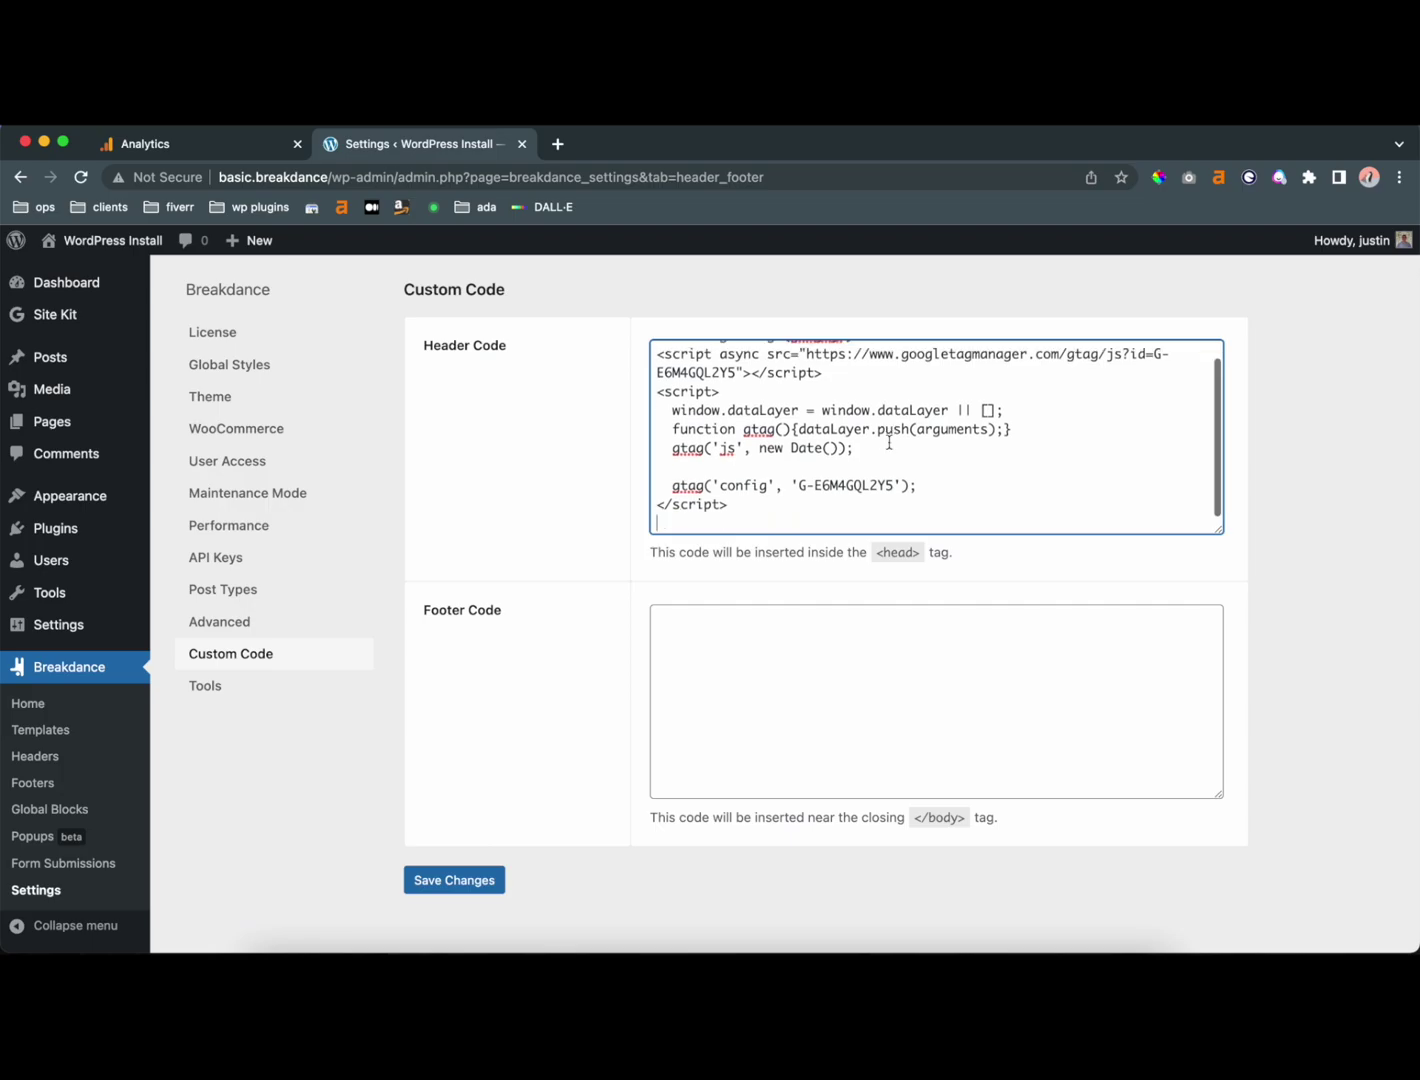
scroll(885, 440, up, 1)
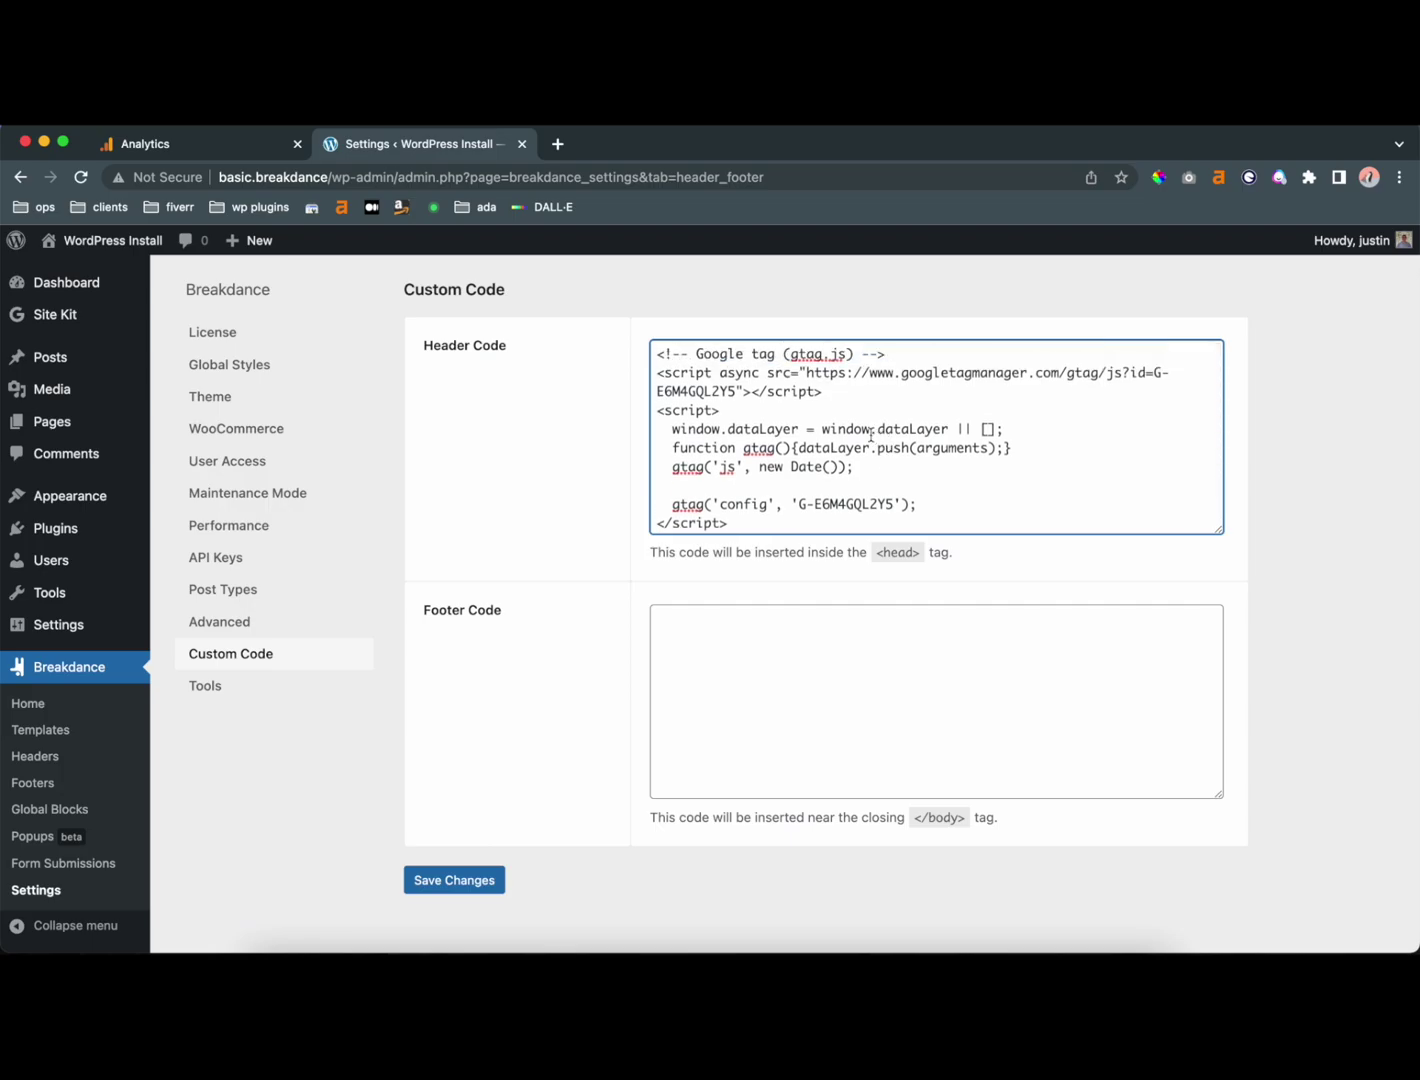
scroll(783, 674, down, 1)
scroll(776, 668, up, 1)
click(460, 889)
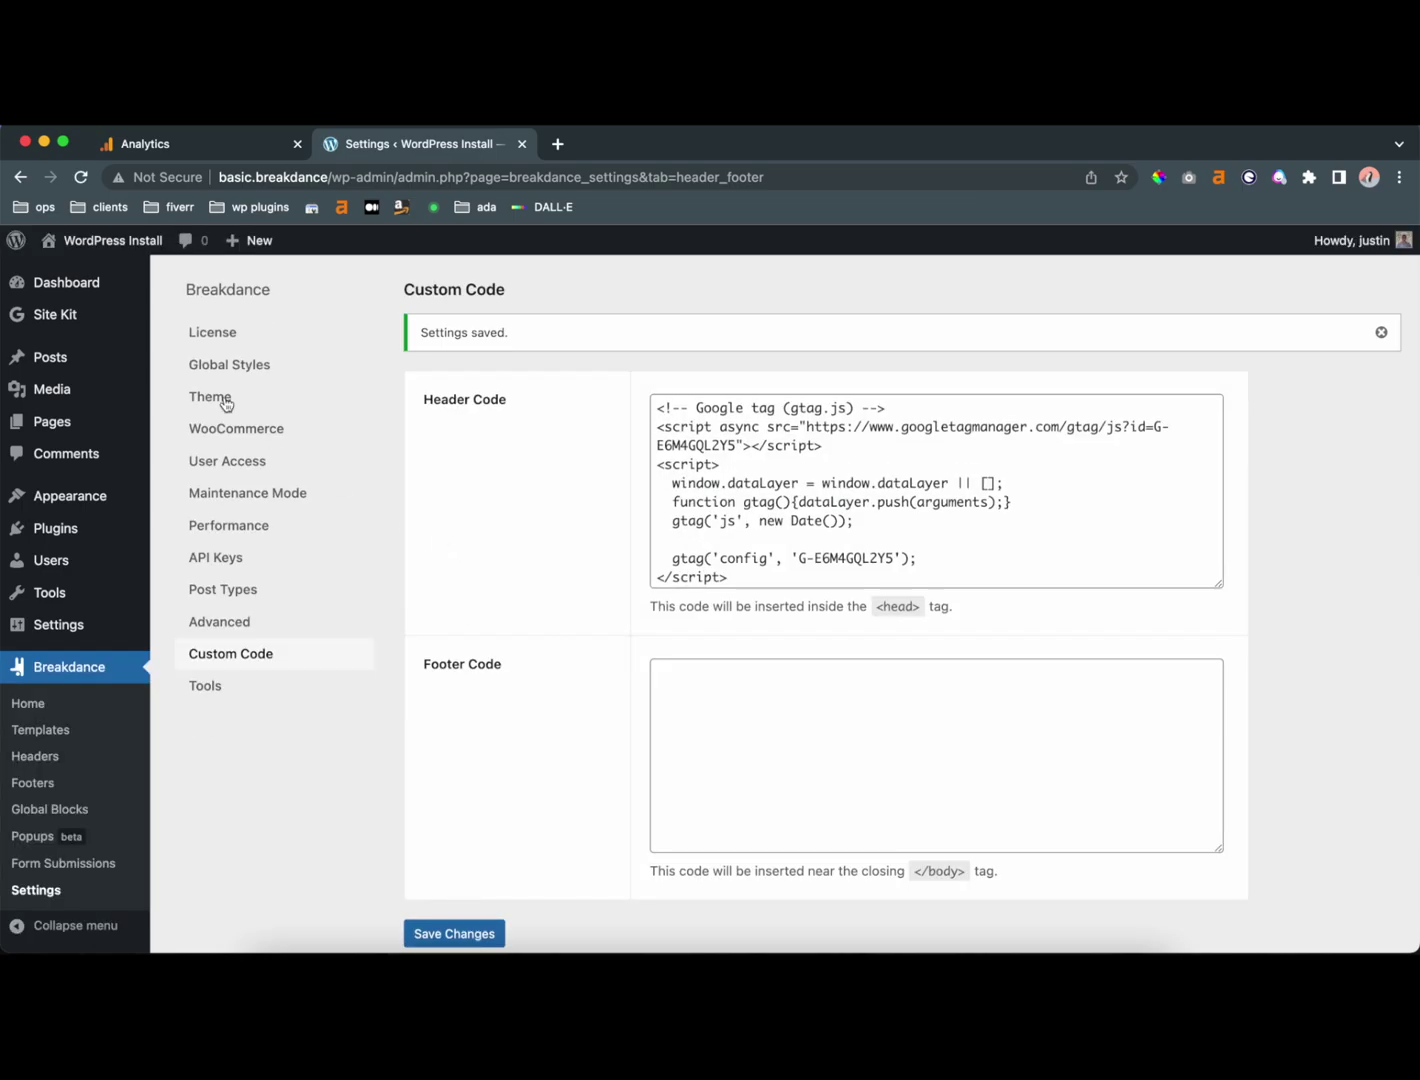
Step: View the live Sample Page from the WordPress Pages list
click(100, 423)
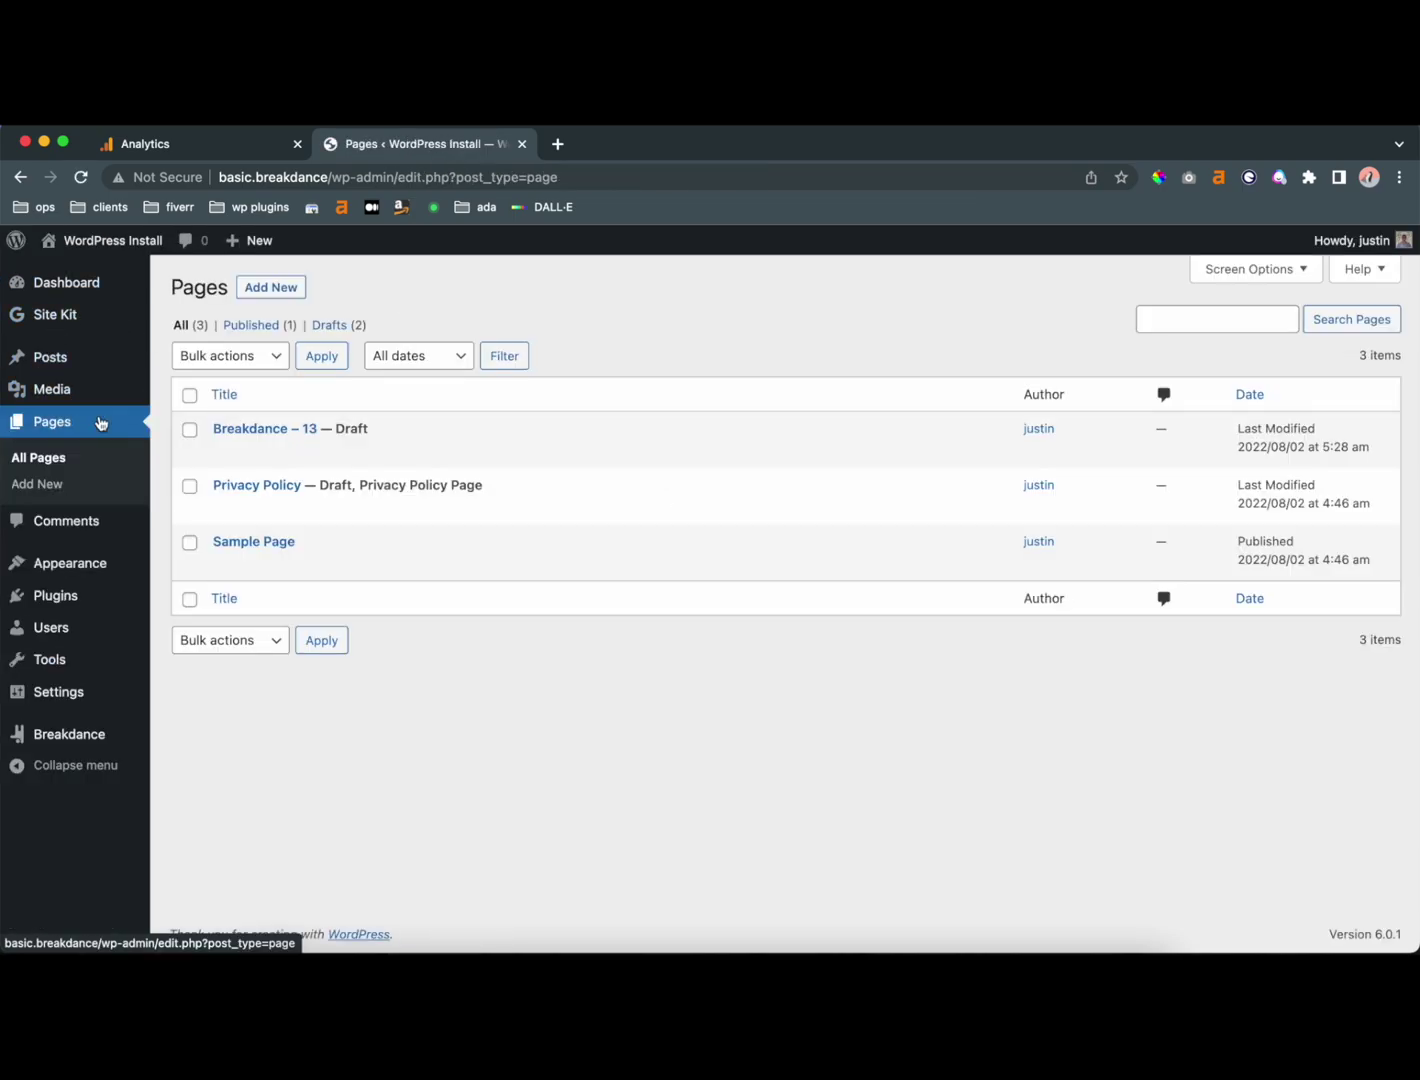
click(366, 564)
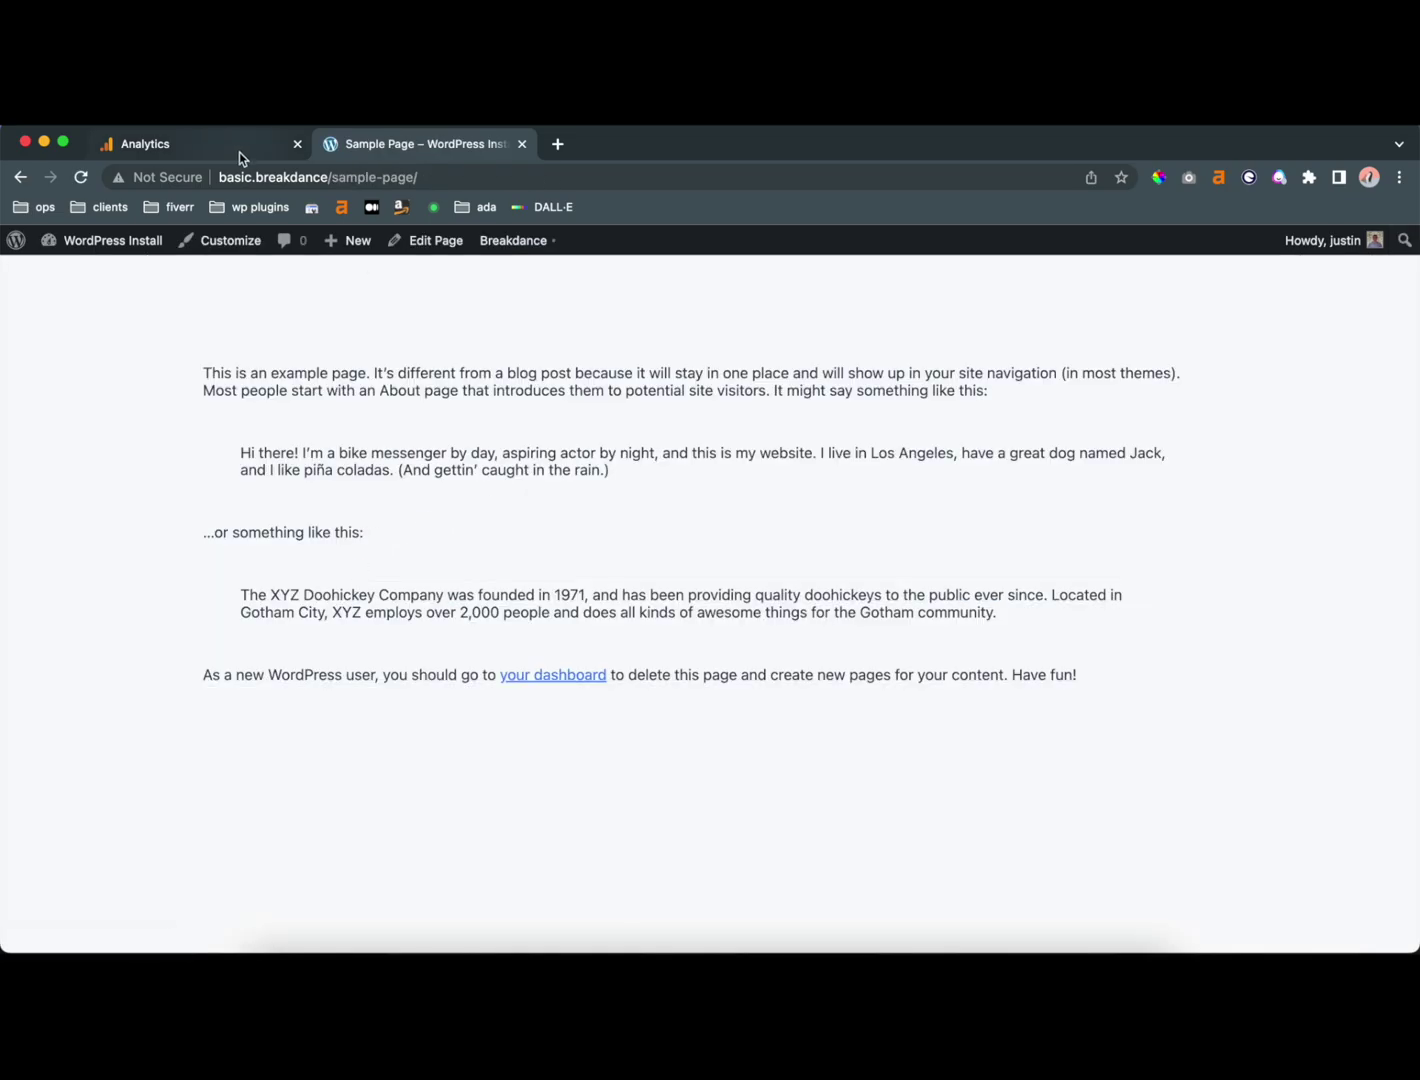
click(239, 152)
Step: Close the tag instructions and Basic Breakdance stream panels, returning to the Breakdance Gold Test property
click(165, 470)
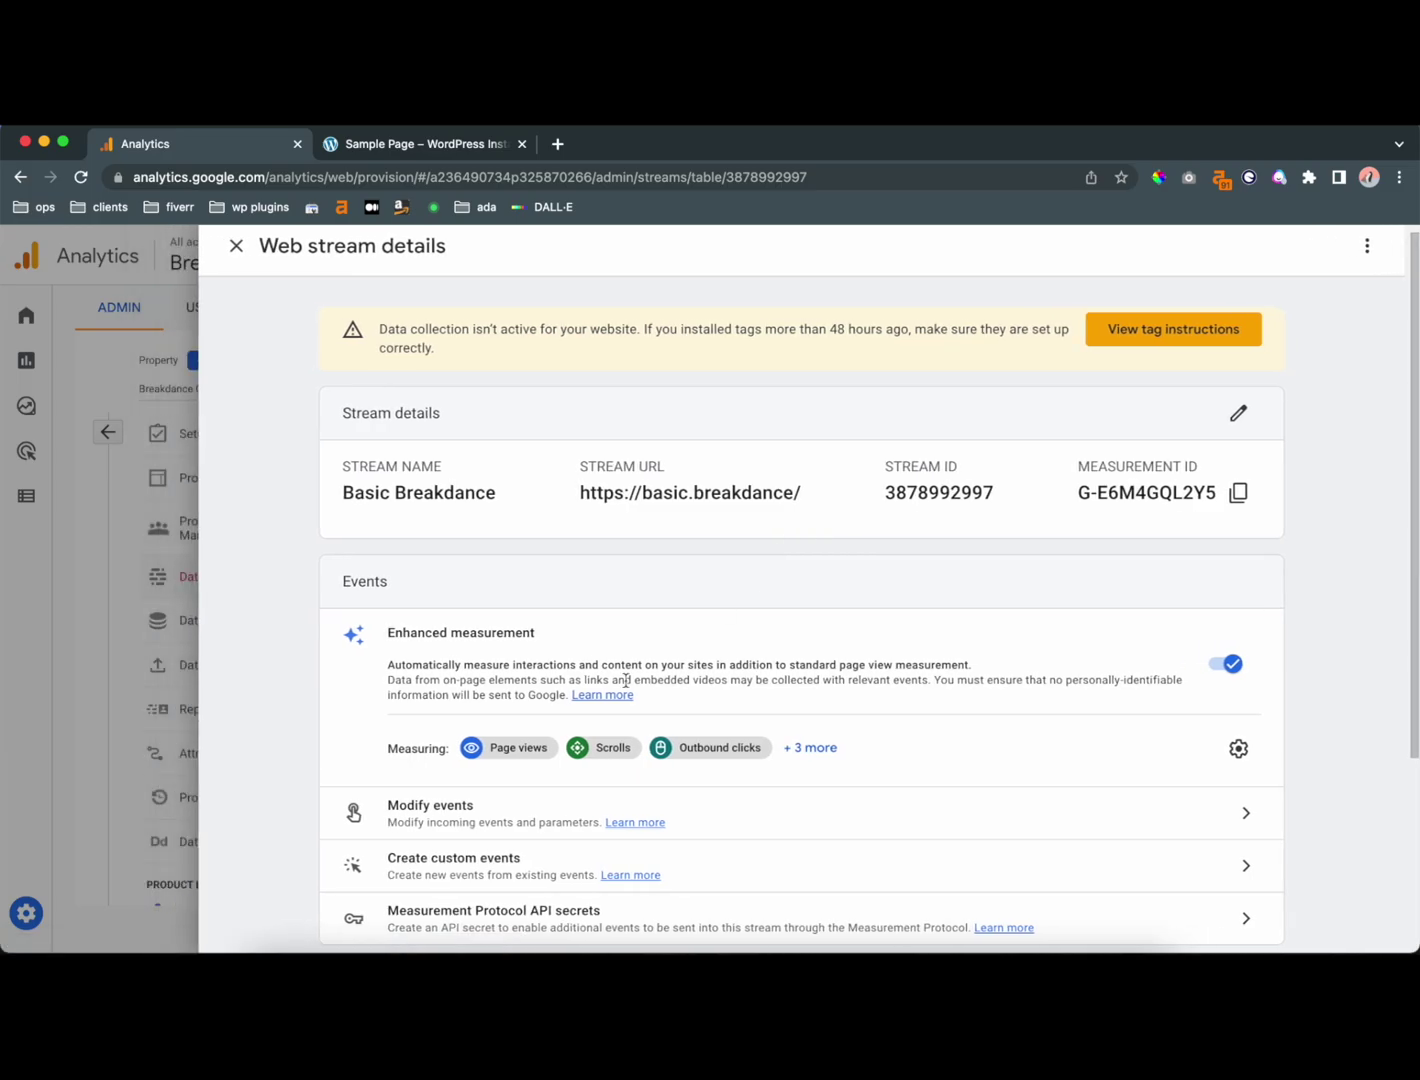
scroll(626, 681, down, 5)
scroll(626, 683, up, 5)
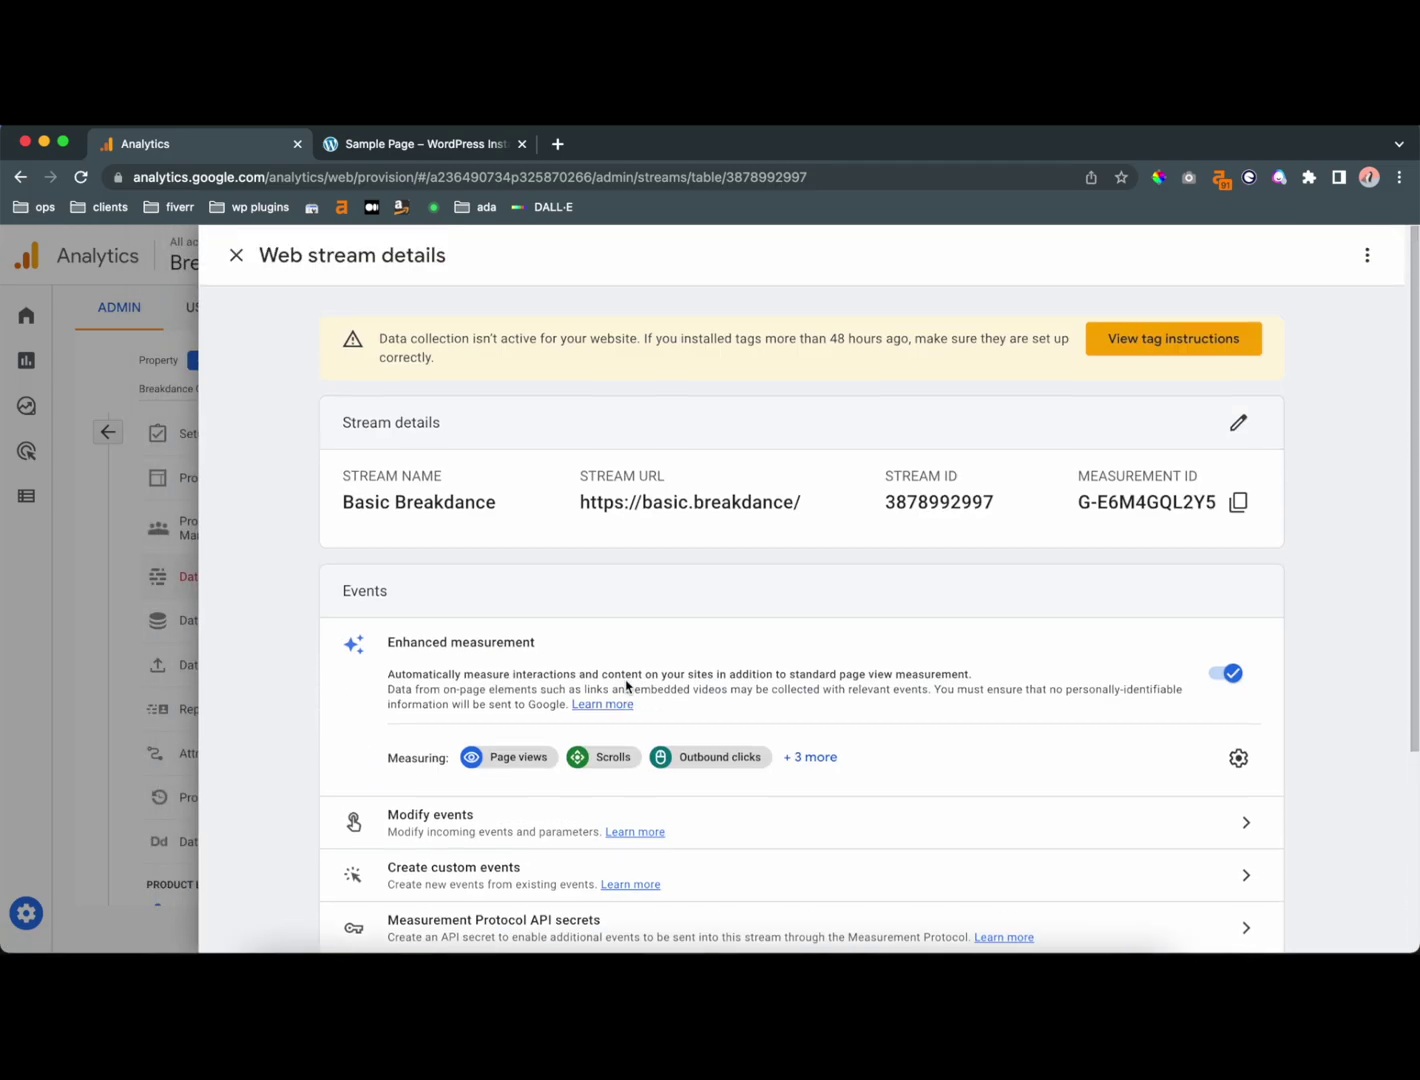
click(129, 550)
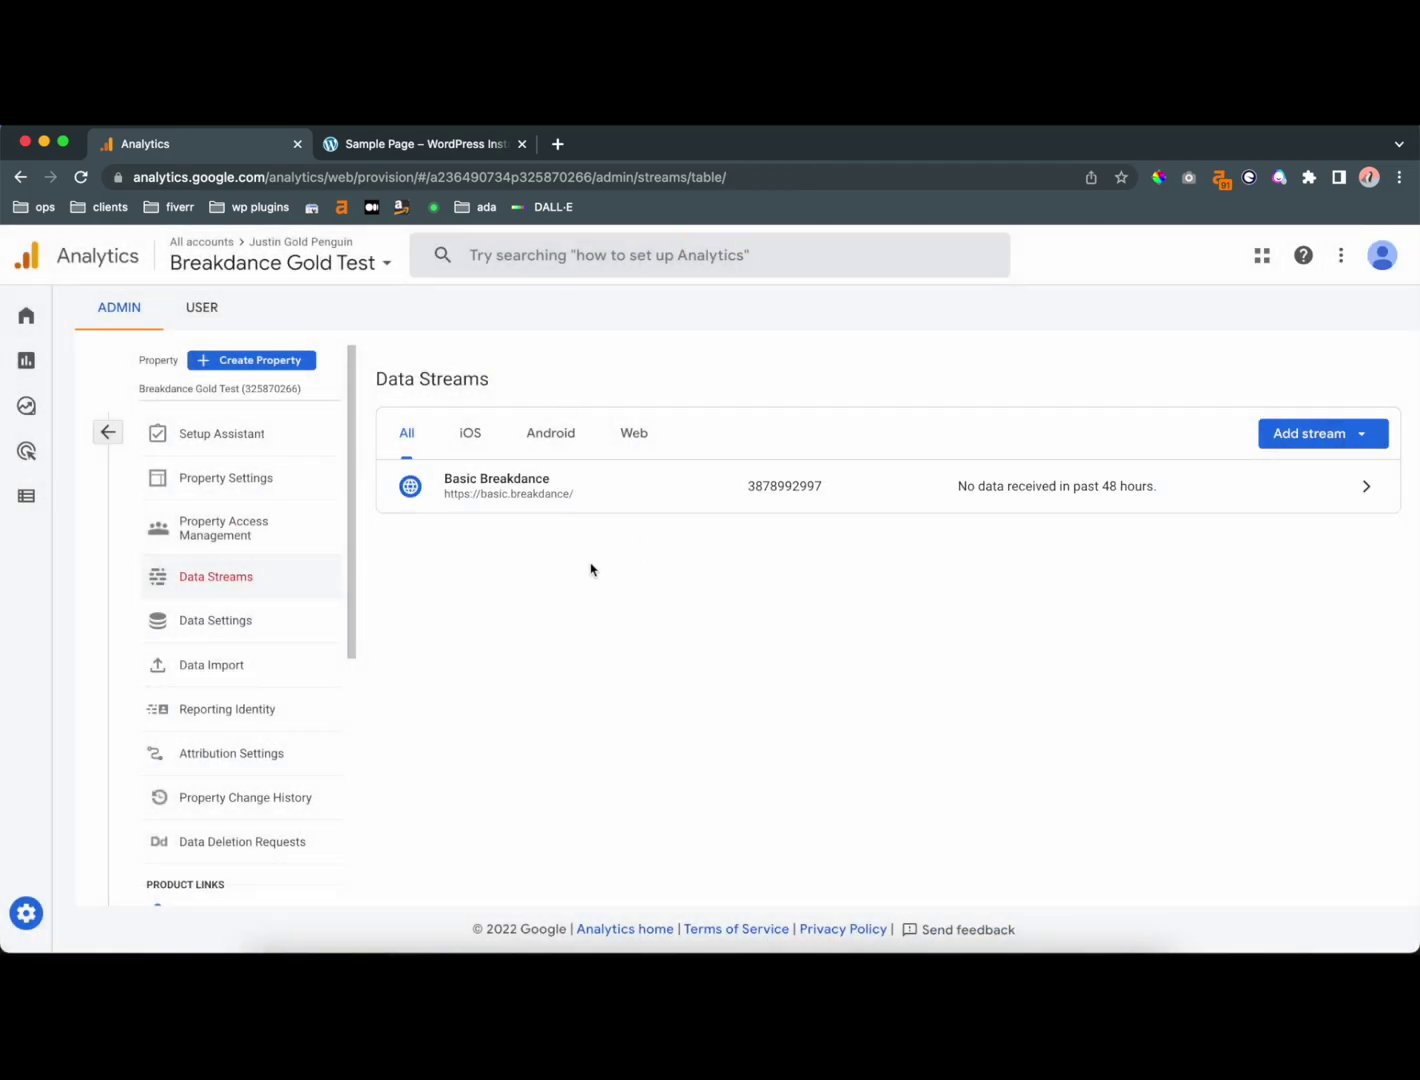
click(776, 497)
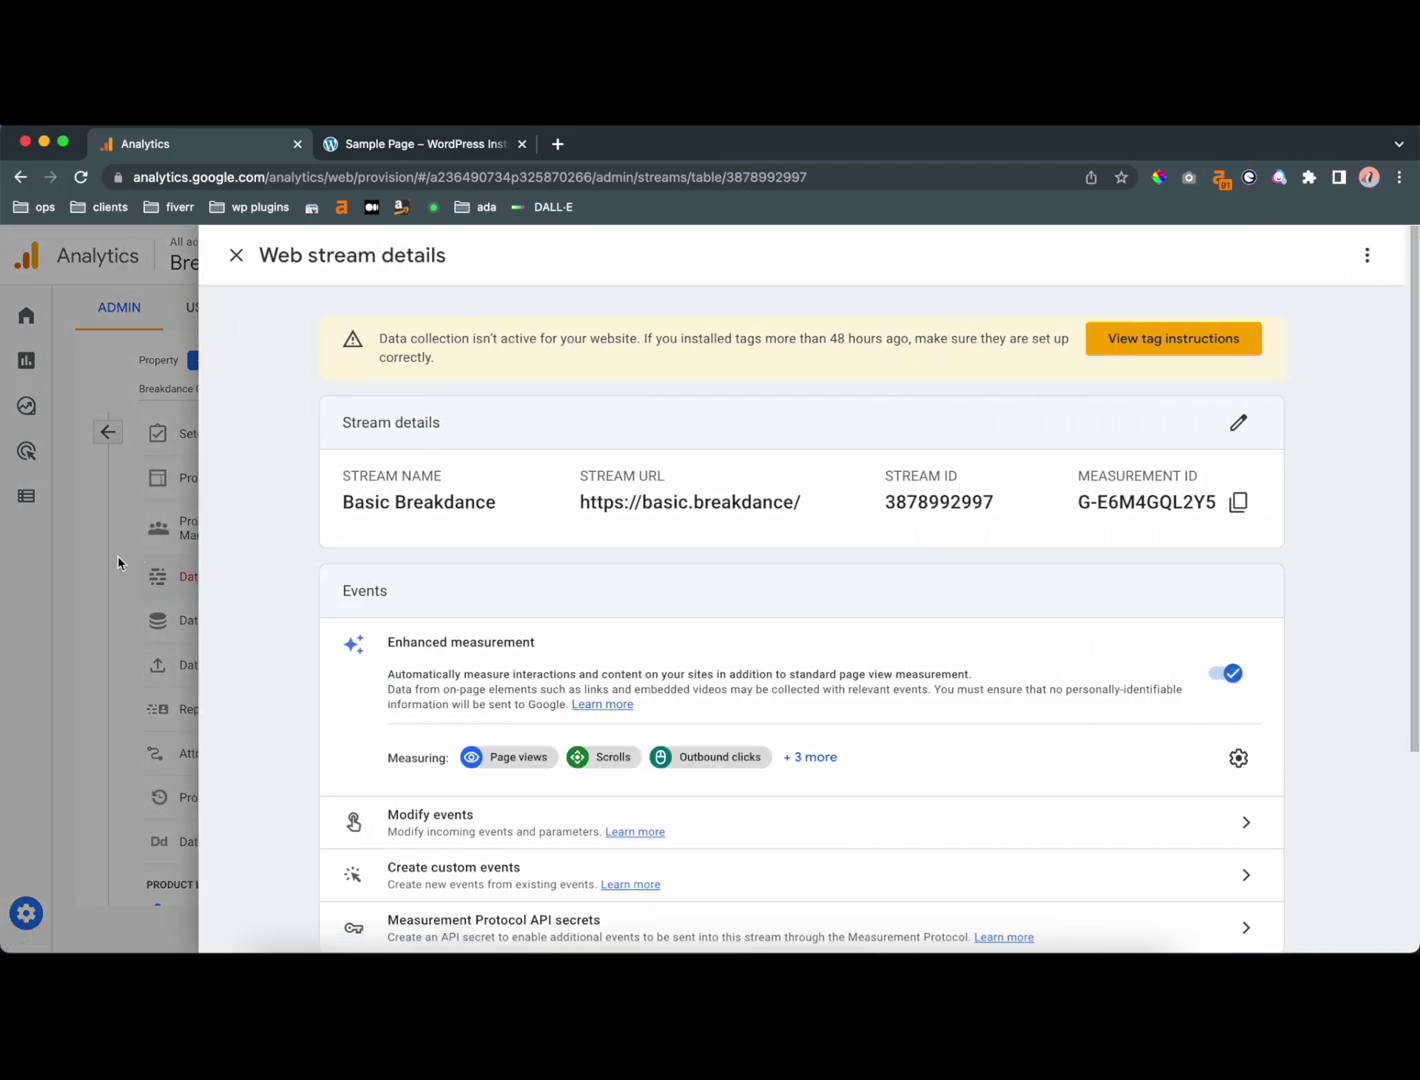
click(120, 564)
click(285, 410)
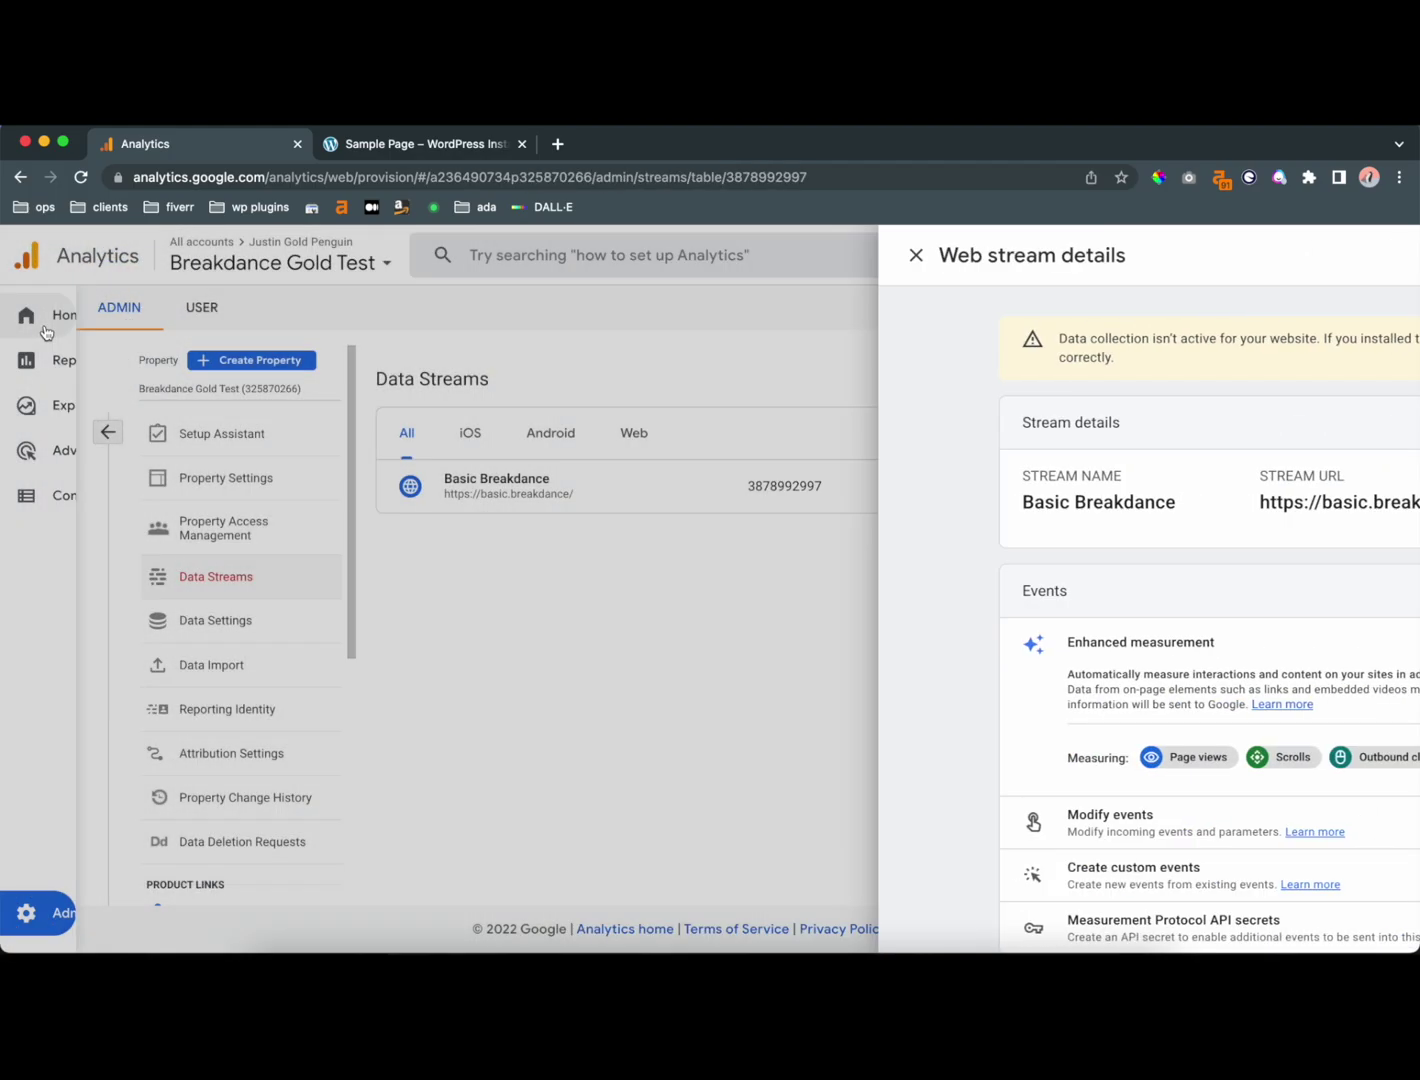
Step: Check Home shows data collection active, then open Reports snapshot showing 1 user in 30 minutes
click(45, 330)
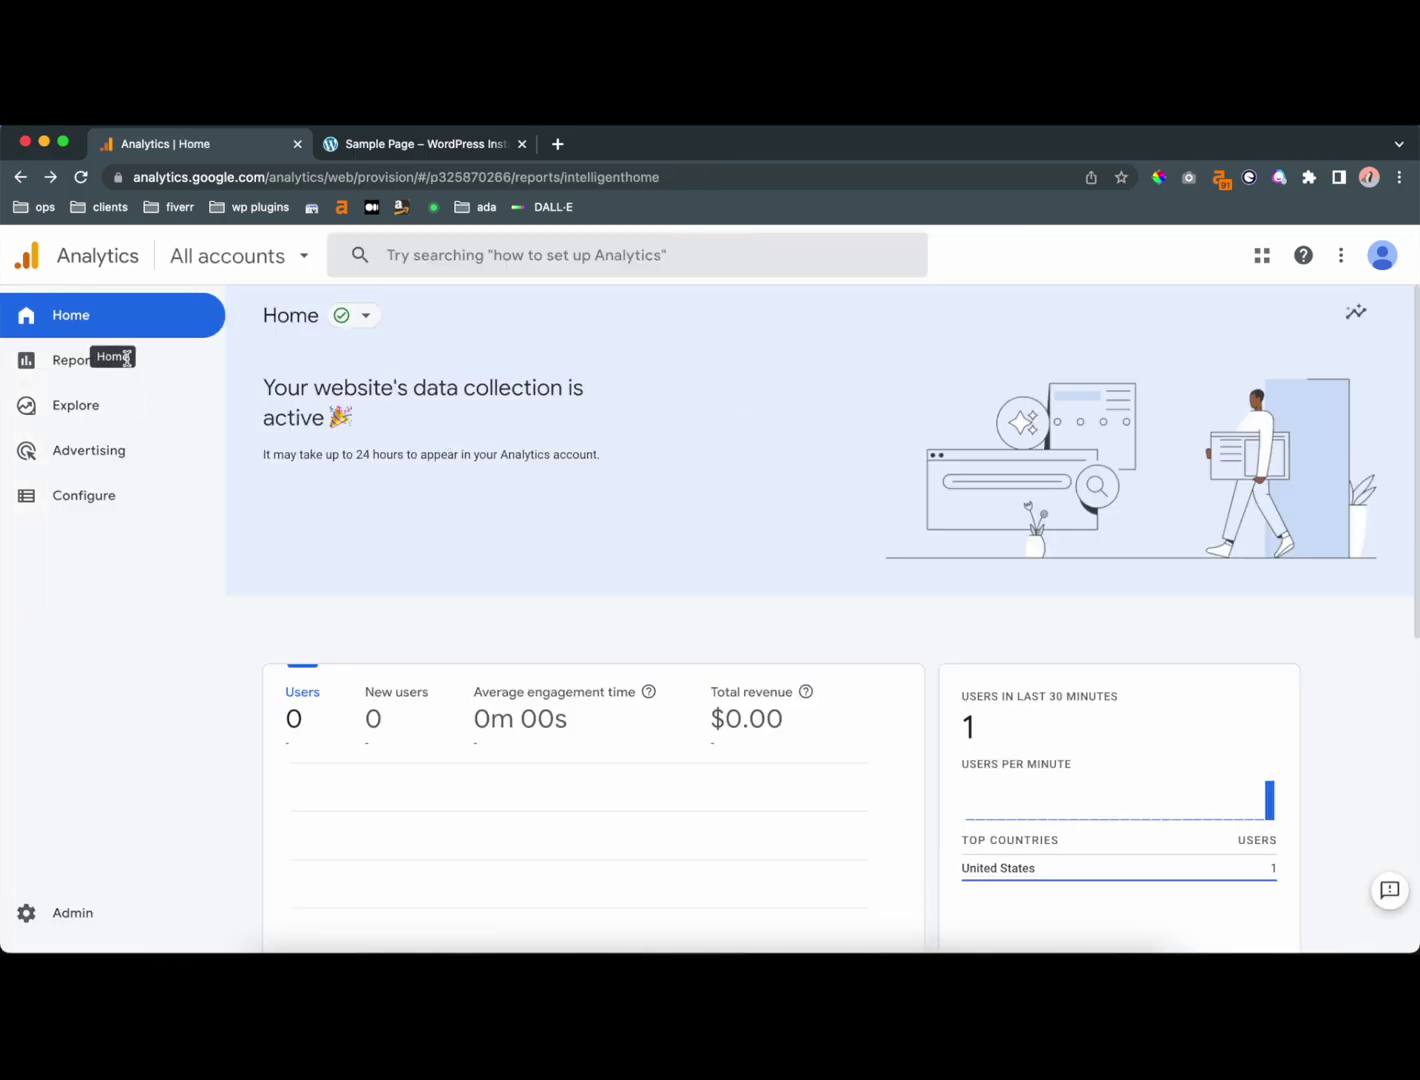
click(68, 375)
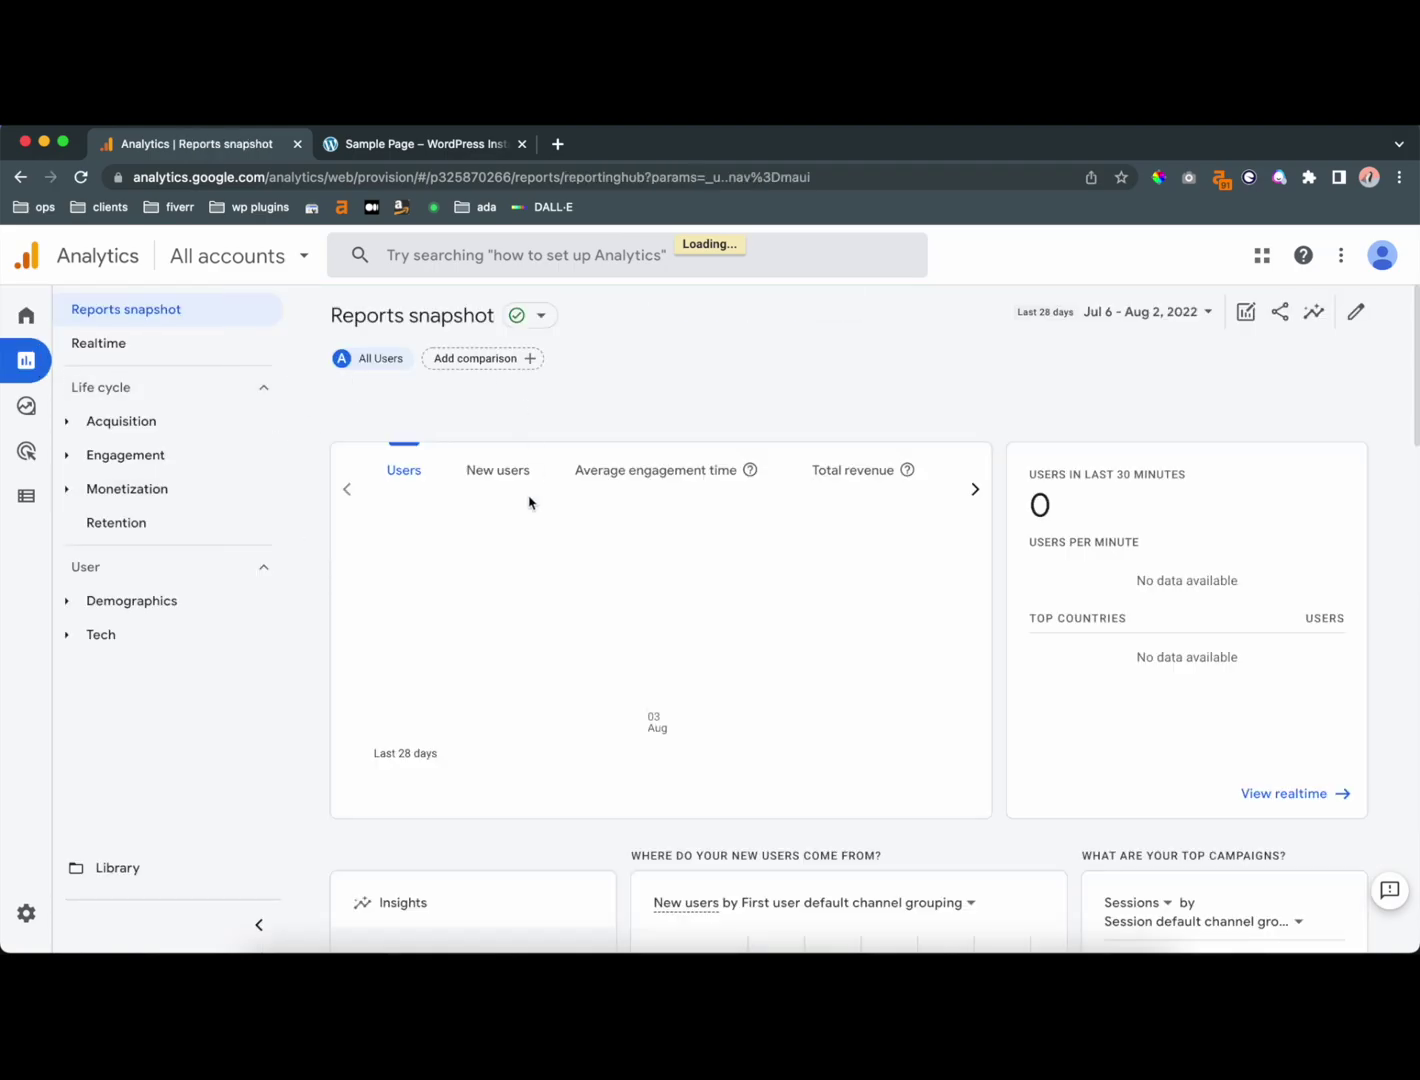
scroll(666, 596, down, 5)
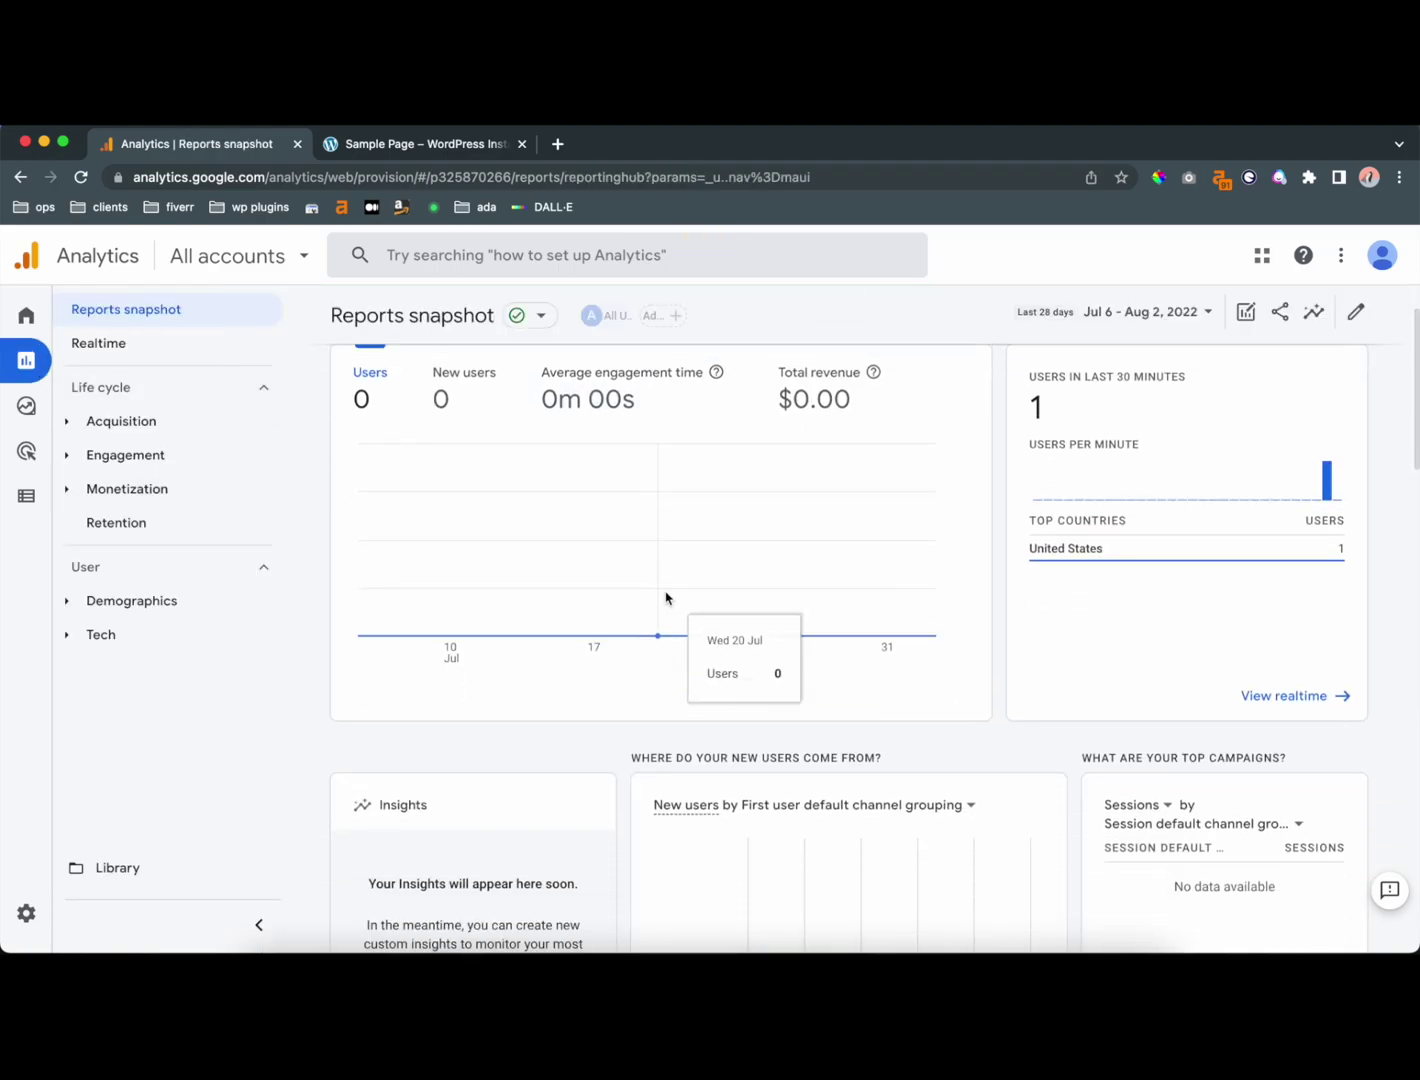
scroll(666, 596, up, 5)
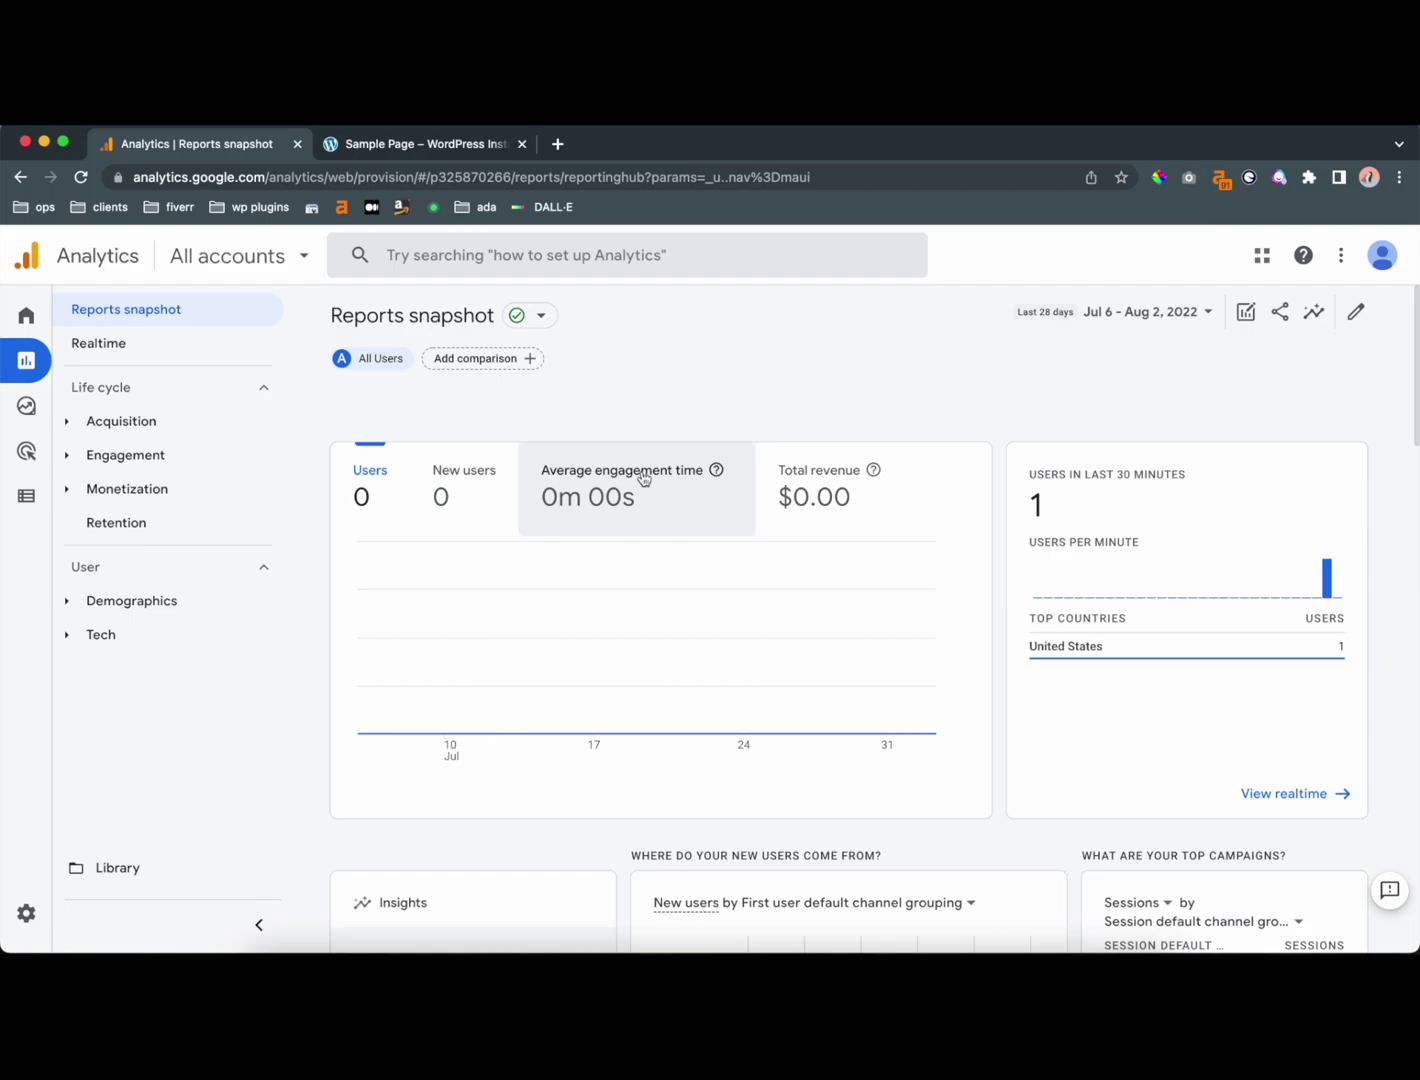